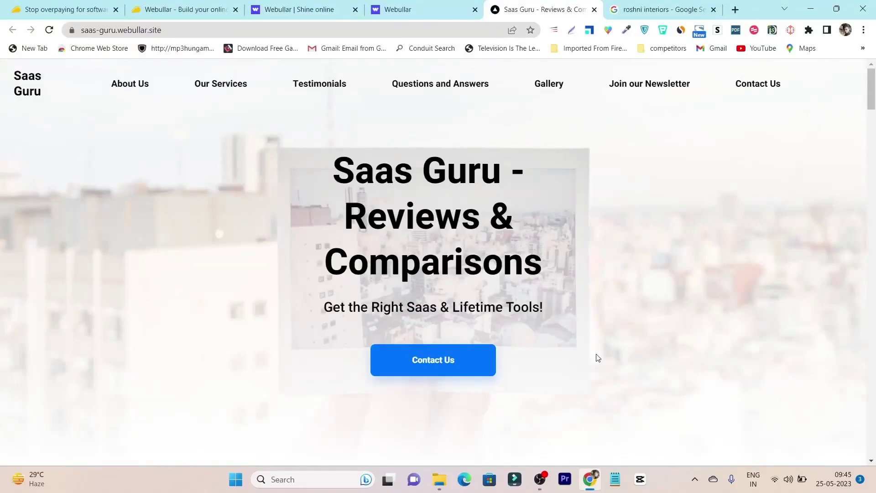
Scroll the published Saas Guru sample site to its footer, then bring up the webullar.com homepage.
{"action": "scroll", "coordinate": [597, 357], "scroll_direction": "down", "scroll_amount": 7}
{"action": "scroll", "coordinate": [596, 351], "scroll_direction": "down", "scroll_amount": 12}
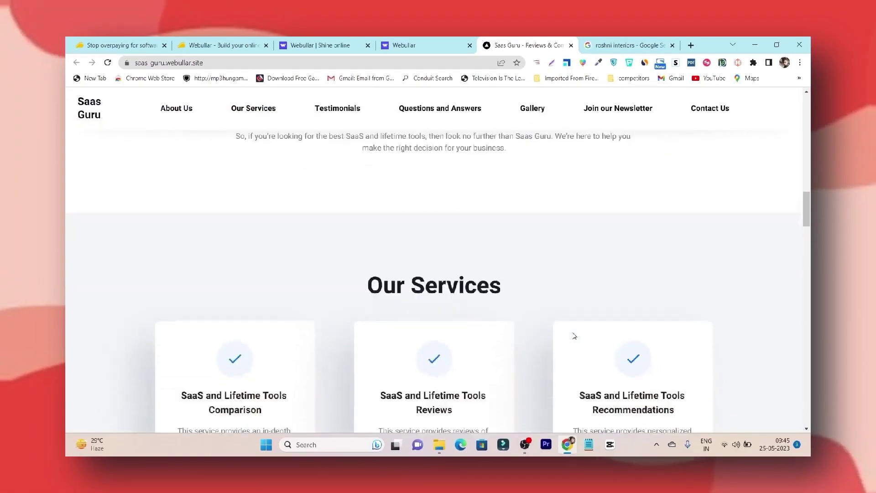
{"action": "scroll", "coordinate": [574, 336], "scroll_direction": "down", "scroll_amount": 3}
{"action": "scroll", "coordinate": [535, 313], "scroll_direction": "down", "scroll_amount": 3}
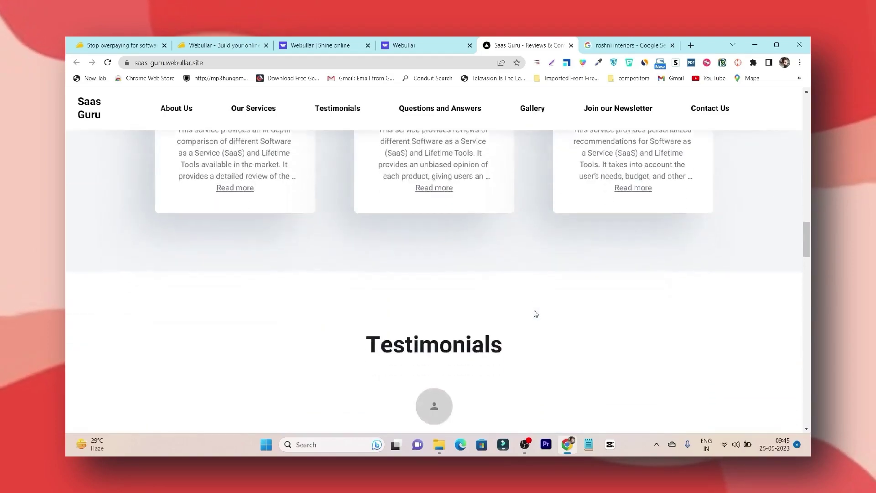
{"action": "scroll", "coordinate": [536, 314], "scroll_direction": "down", "scroll_amount": 15}
{"action": "scroll", "coordinate": [535, 313], "scroll_direction": "down", "scroll_amount": 12}
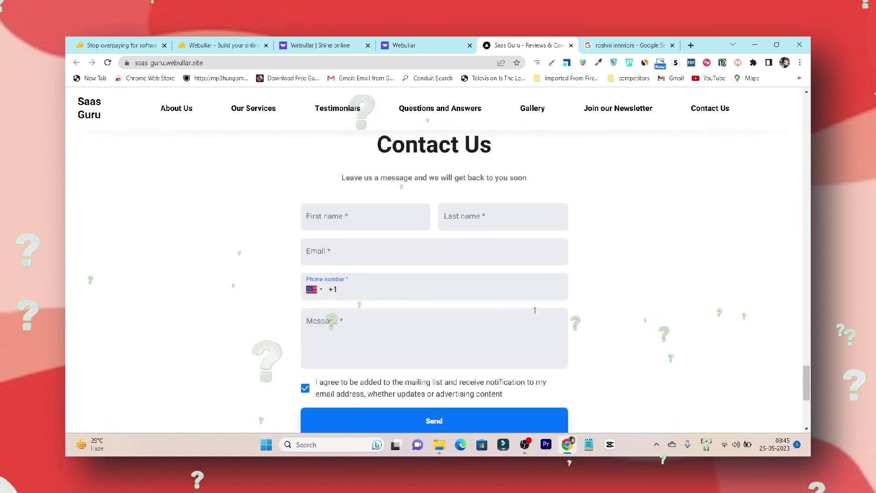
{"action": "scroll", "coordinate": [535, 310], "scroll_direction": "down", "scroll_amount": 5}
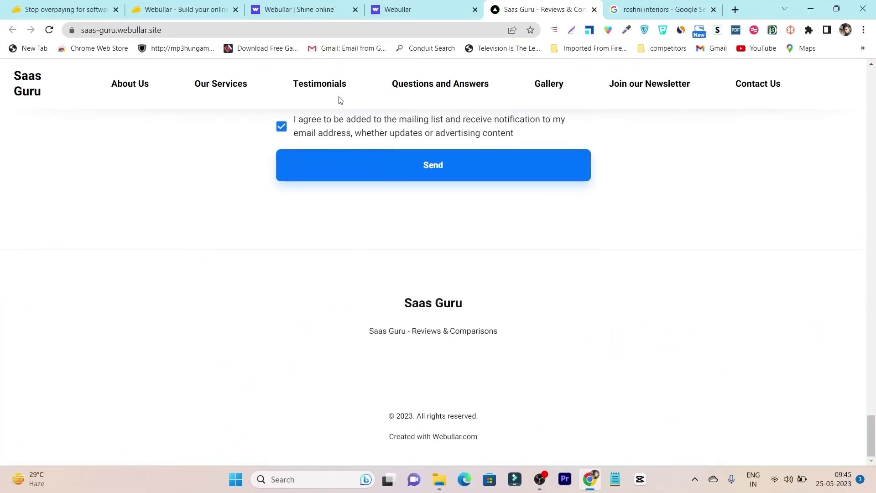
{"action": "left_click", "coordinate": [391, 8]}
{"action": "left_click", "coordinate": [292, 9]}
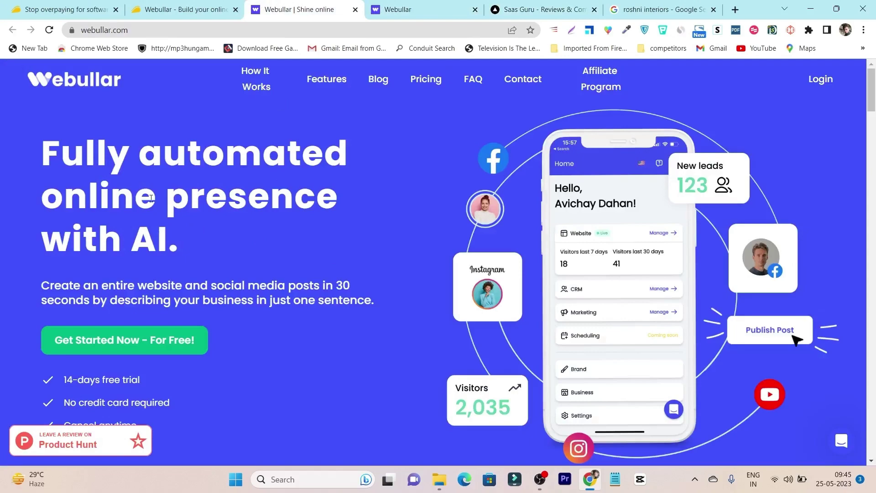
Scroll webullar.com through its feature sections down to the Pricing plan cards.
{"action": "scroll", "coordinate": [387, 212], "scroll_direction": "down", "scroll_amount": 10}
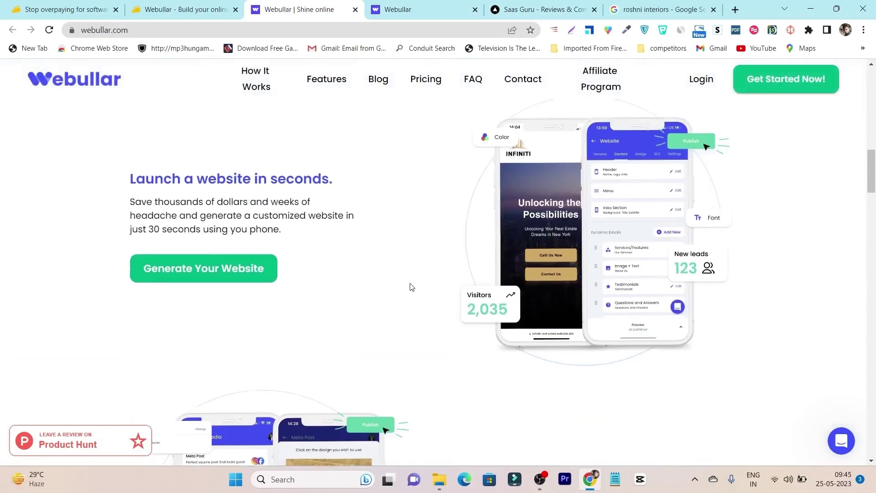
{"action": "scroll", "coordinate": [410, 287], "scroll_direction": "up", "scroll_amount": 12}
{"action": "scroll", "coordinate": [105, 306], "scroll_direction": "down", "scroll_amount": 2}
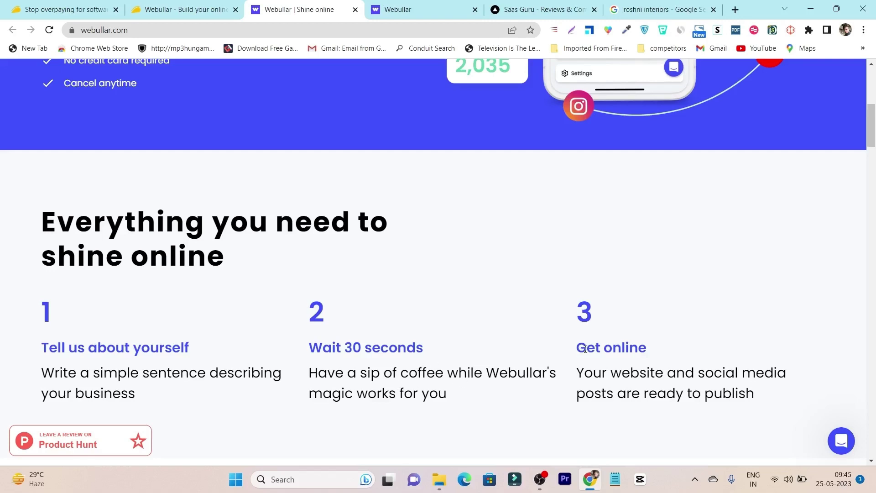
{"action": "scroll", "coordinate": [567, 342], "scroll_direction": "down", "scroll_amount": 1}
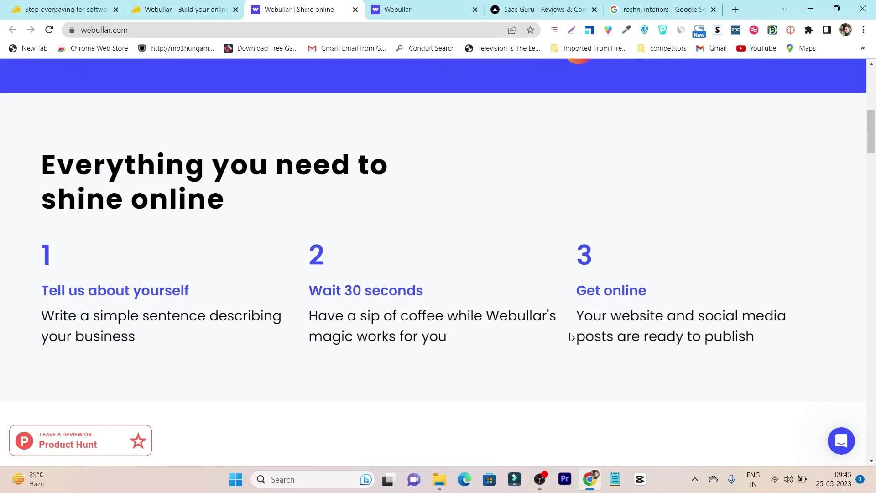
{"action": "scroll", "coordinate": [569, 336], "scroll_direction": "down", "scroll_amount": 2}
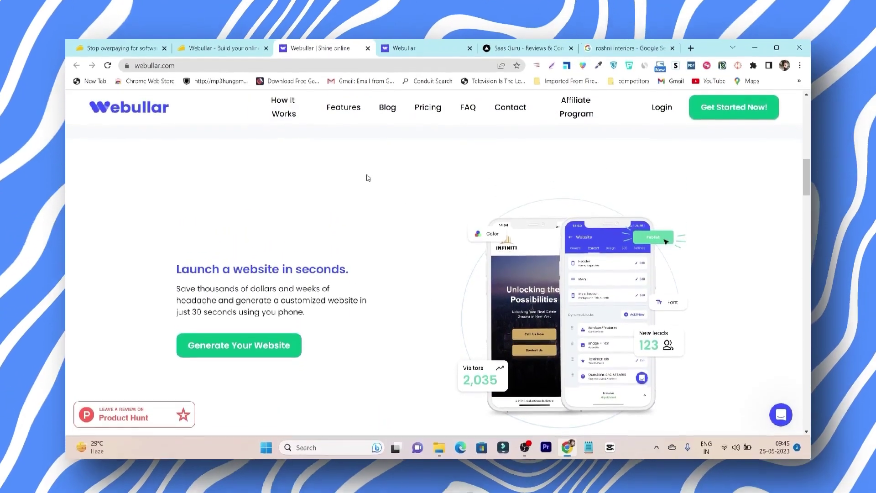
{"action": "scroll", "coordinate": [336, 108], "scroll_direction": "down", "scroll_amount": 1}
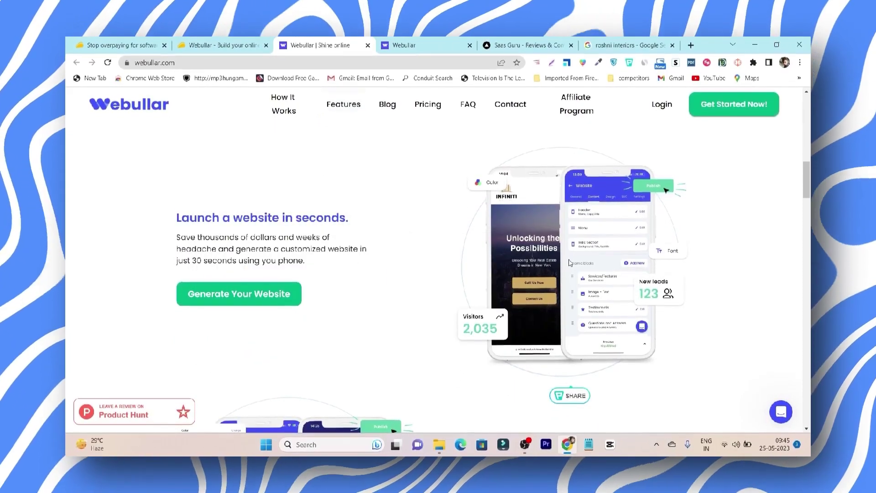
{"action": "scroll", "coordinate": [567, 263], "scroll_direction": "down", "scroll_amount": 4}
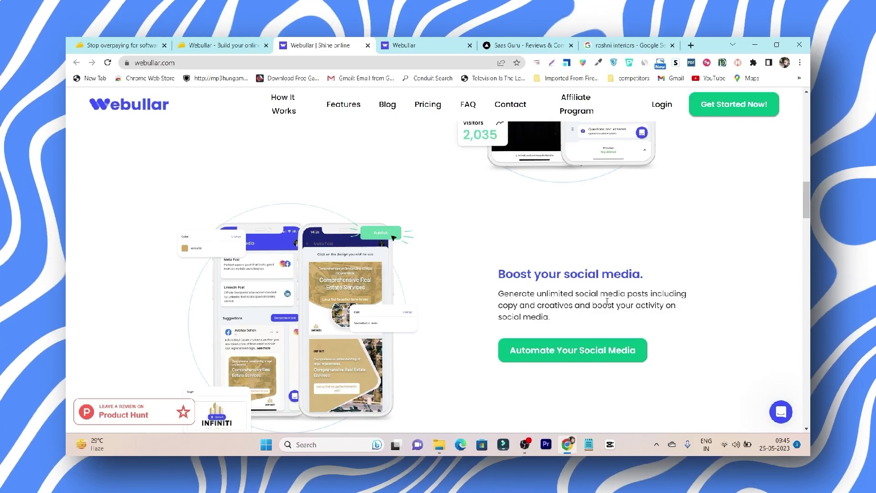
{"action": "scroll", "coordinate": [607, 301], "scroll_direction": "down", "scroll_amount": 7}
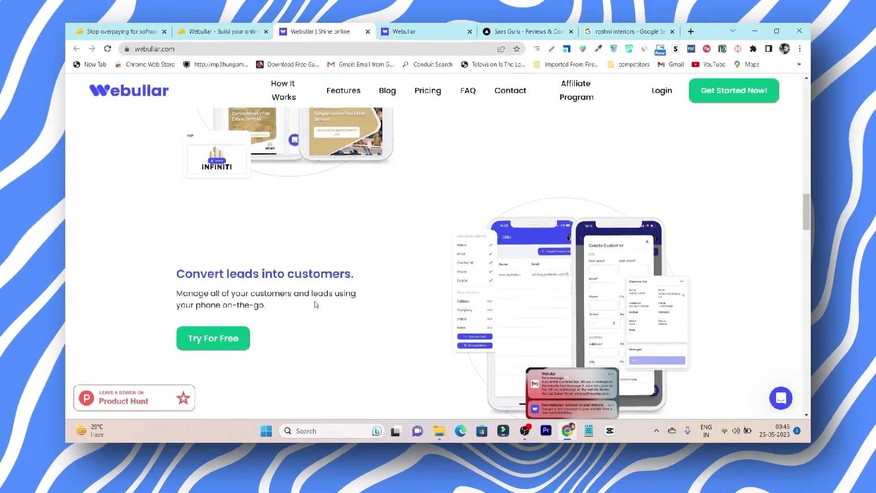
{"action": "scroll", "coordinate": [356, 296], "scroll_direction": "down", "scroll_amount": 1}
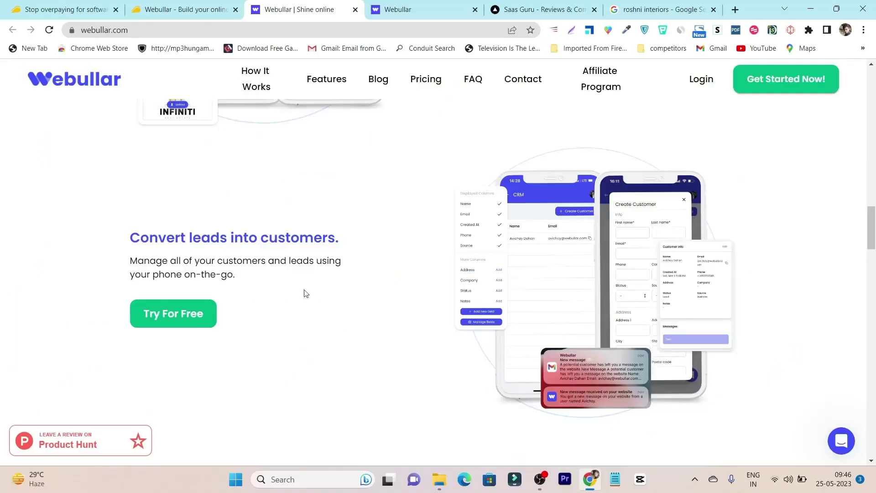
{"action": "scroll", "coordinate": [385, 286], "scroll_direction": "down", "scroll_amount": 10}
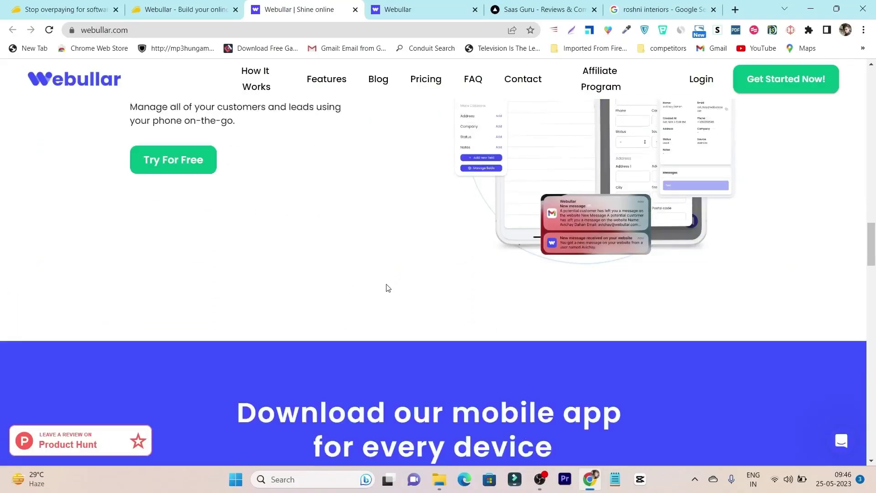
{"action": "scroll", "coordinate": [472, 350], "scroll_direction": "down", "scroll_amount": 4}
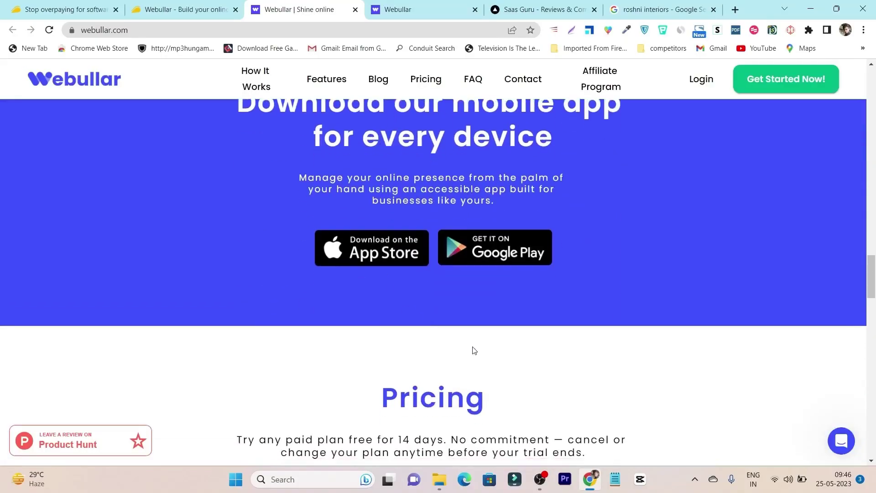
{"action": "scroll", "coordinate": [471, 350], "scroll_direction": "up", "scroll_amount": 3}
{"action": "scroll", "coordinate": [447, 344], "scroll_direction": "down", "scroll_amount": 2}
{"action": "scroll", "coordinate": [448, 344], "scroll_direction": "down", "scroll_amount": 5}
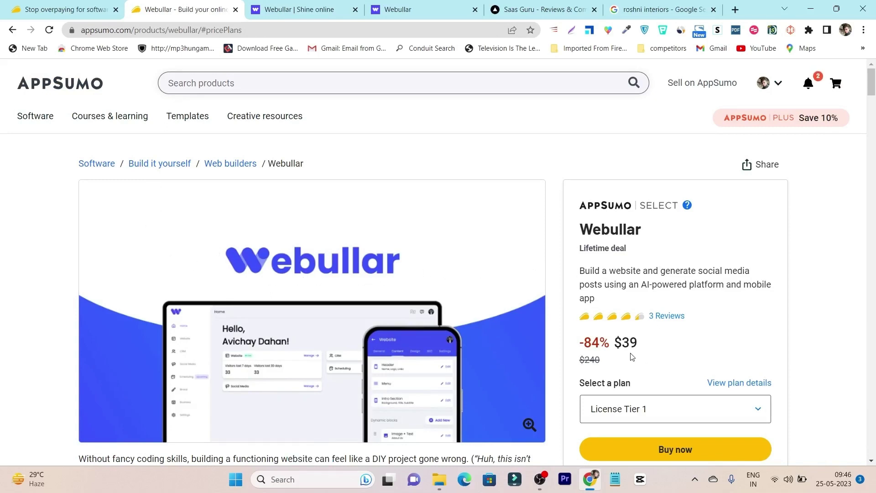
Compare Webullar's monthly pricing with the AppSumo deal, then scroll through the deal page details.
{"action": "left_click", "coordinate": [282, 6]}
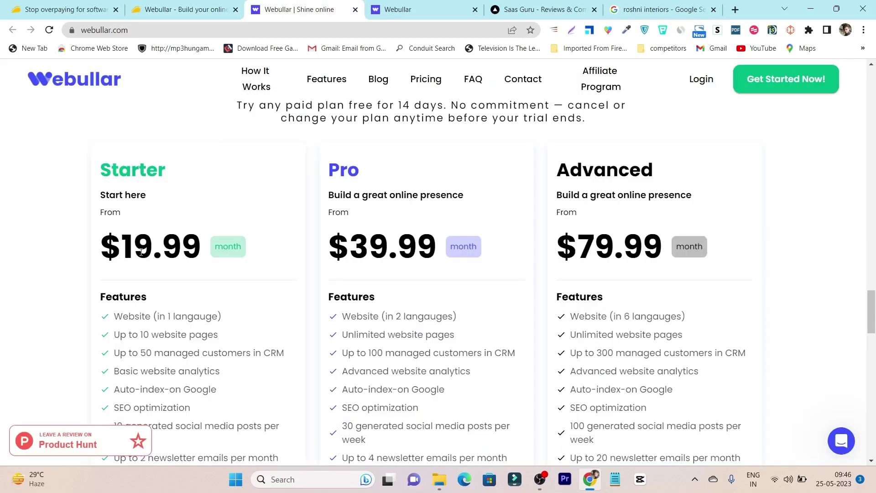
{"action": "left_click", "coordinate": [201, 8]}
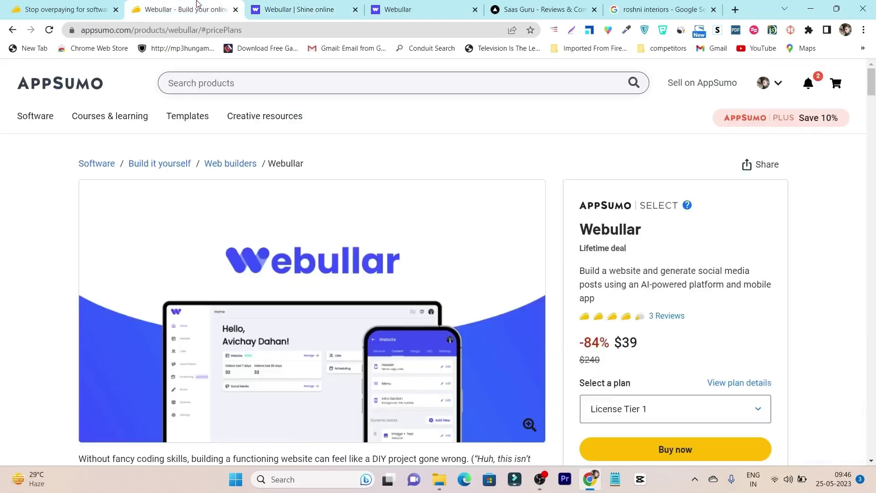
{"action": "scroll", "coordinate": [564, 242], "scroll_direction": "down", "scroll_amount": 3}
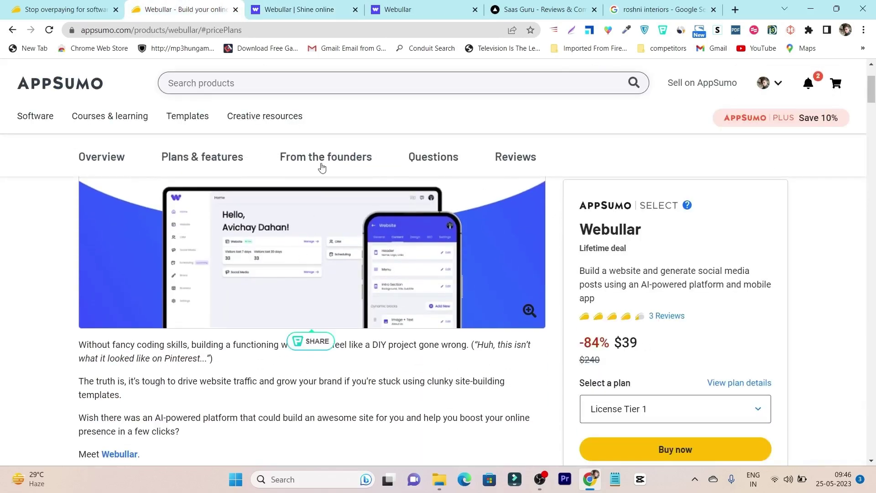
{"action": "scroll", "coordinate": [213, 318], "scroll_direction": "down", "scroll_amount": 3}
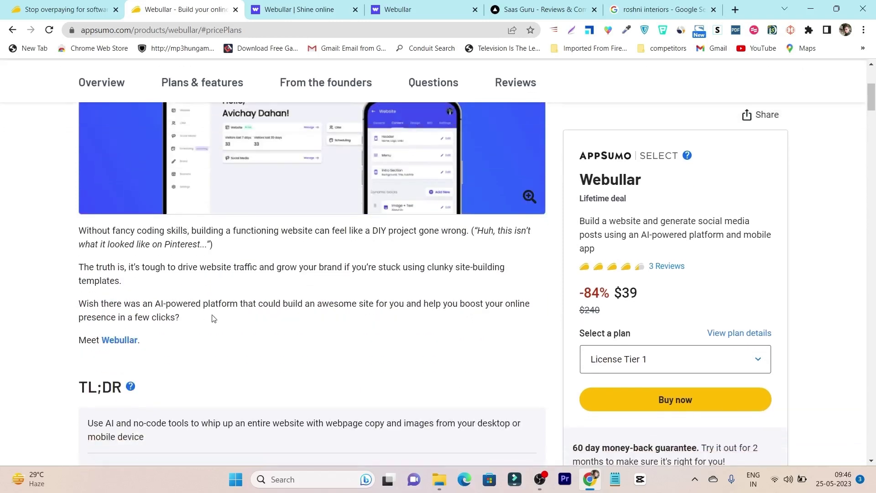
{"action": "scroll", "coordinate": [213, 316], "scroll_direction": "down", "scroll_amount": 3}
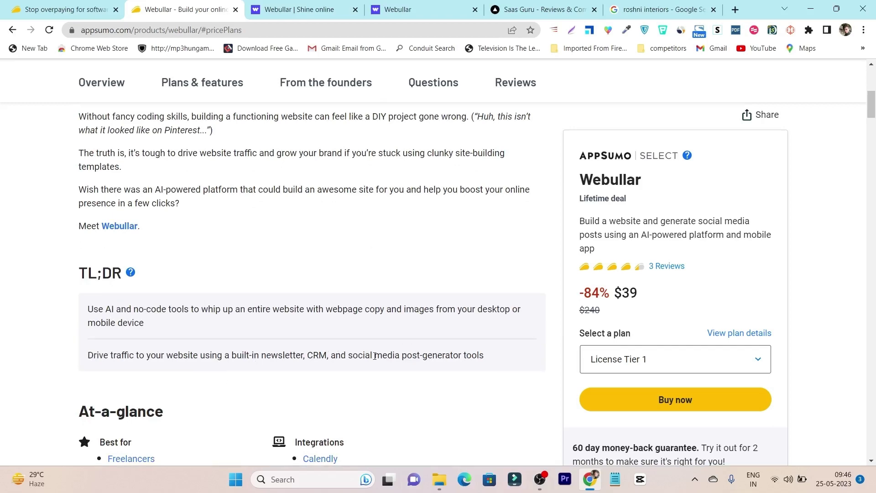
{"action": "scroll", "coordinate": [374, 356], "scroll_direction": "down", "scroll_amount": 4}
{"action": "scroll", "coordinate": [385, 354], "scroll_direction": "down", "scroll_amount": 3}
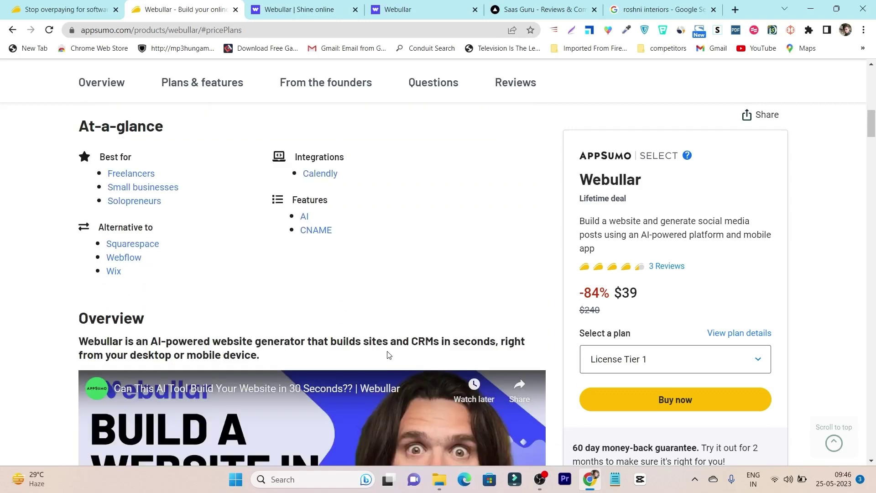
{"action": "scroll", "coordinate": [389, 355], "scroll_direction": "down", "scroll_amount": 1}
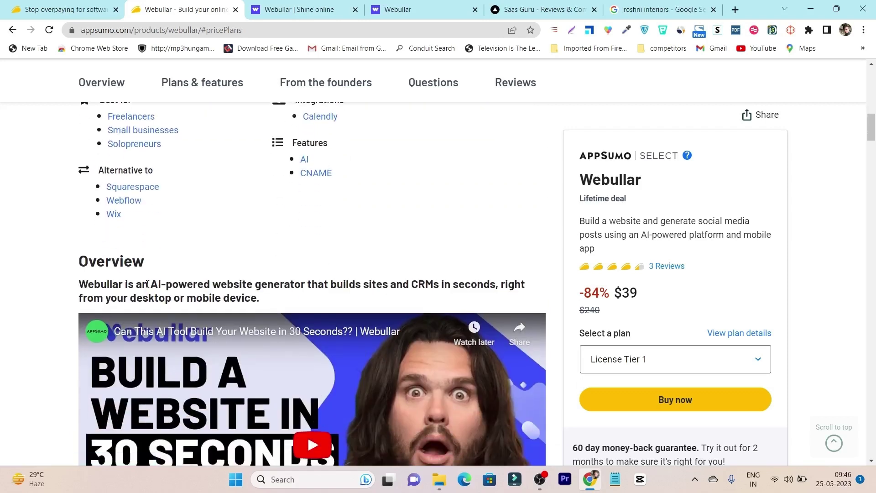
Highlight the AI website generator Overview sentence, check the deal's plans, and open the Saas Guru dashboard.
{"action": "left_click_drag", "start_coordinate": [158, 281], "coordinate": [401, 286]}
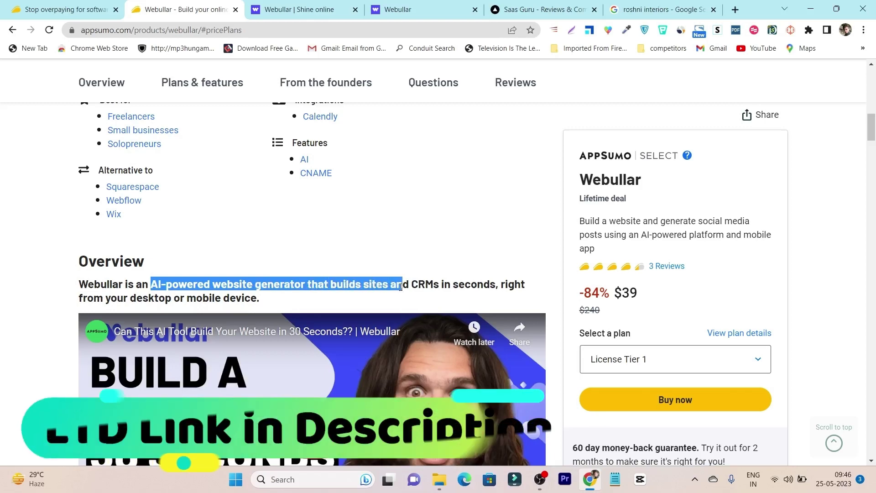
{"action": "scroll", "coordinate": [400, 287], "scroll_direction": "down", "scroll_amount": 4}
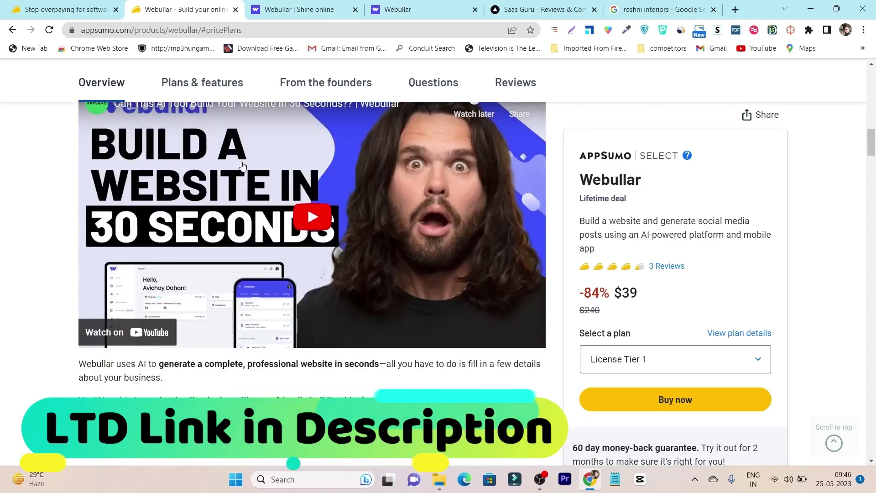
{"action": "left_click", "coordinate": [203, 85]}
{"action": "left_click", "coordinate": [288, 9]}
{"action": "left_click", "coordinate": [387, 6]}
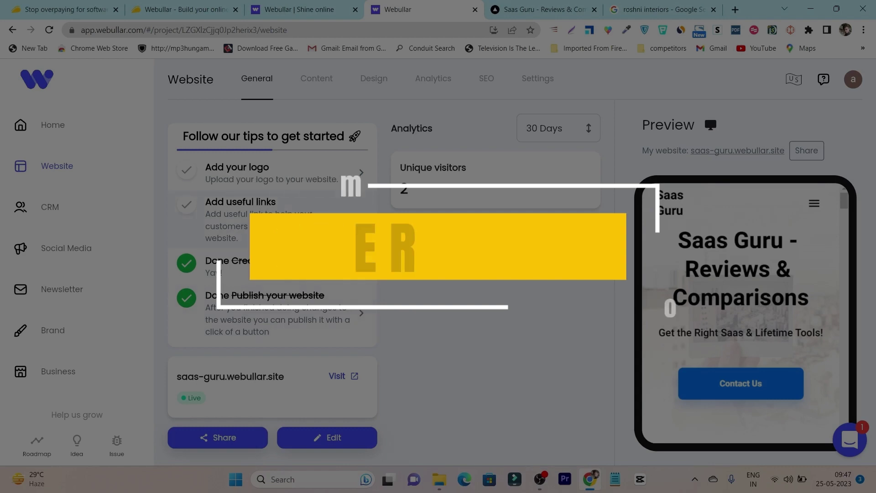
Choose 'Open new project' from the avatar menu on the Saas Guru dashboard.
{"action": "scroll", "coordinate": [729, 316], "scroll_direction": "down", "scroll_amount": 5}
{"action": "scroll", "coordinate": [728, 315], "scroll_direction": "up", "scroll_amount": 5}
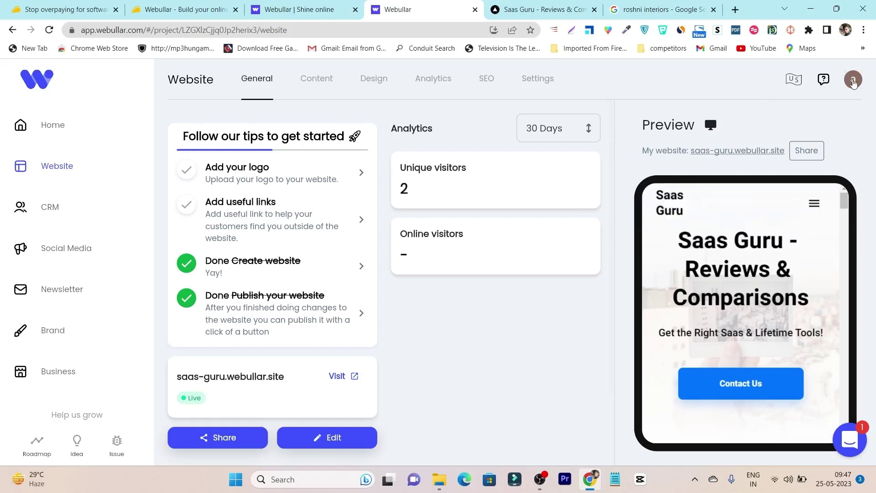
{"action": "left_click", "coordinate": [852, 79]}
{"action": "left_click", "coordinate": [765, 265]}
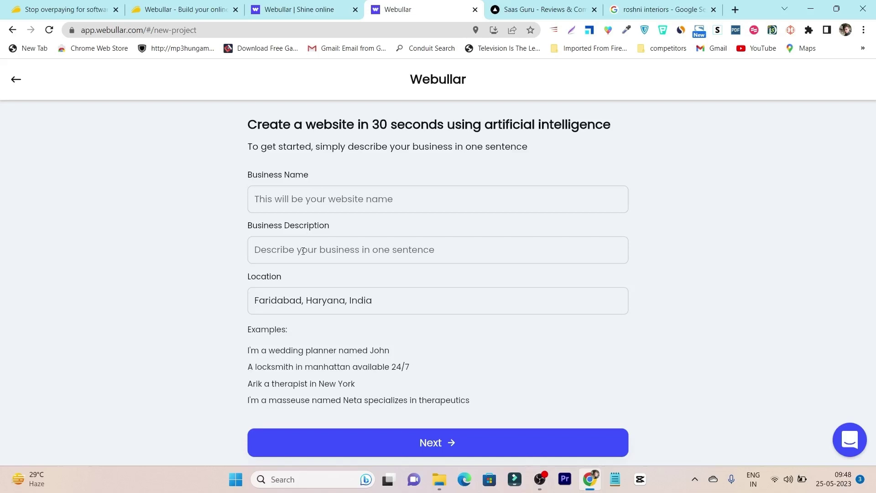
Fill Business Name with 'Roshni Interiors & Carpenters', copied from the business's Google listing.
{"action": "left_click", "coordinate": [406, 300]}
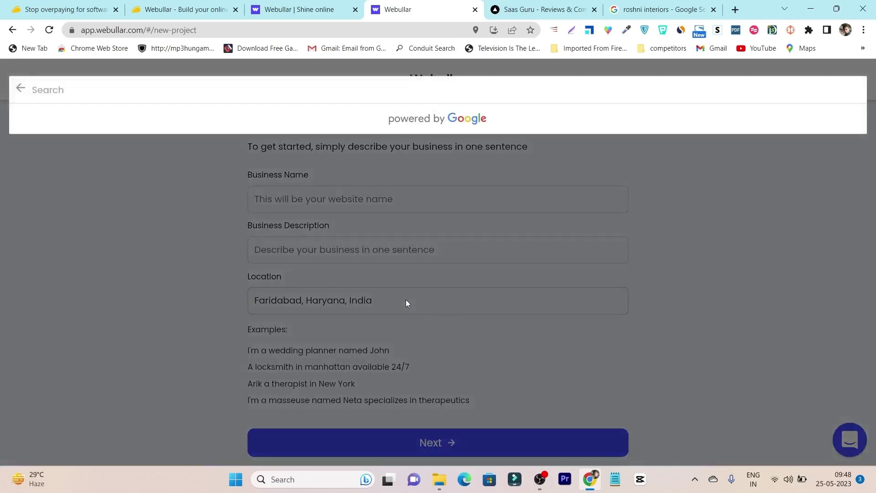
{"action": "left_click", "coordinate": [101, 162]}
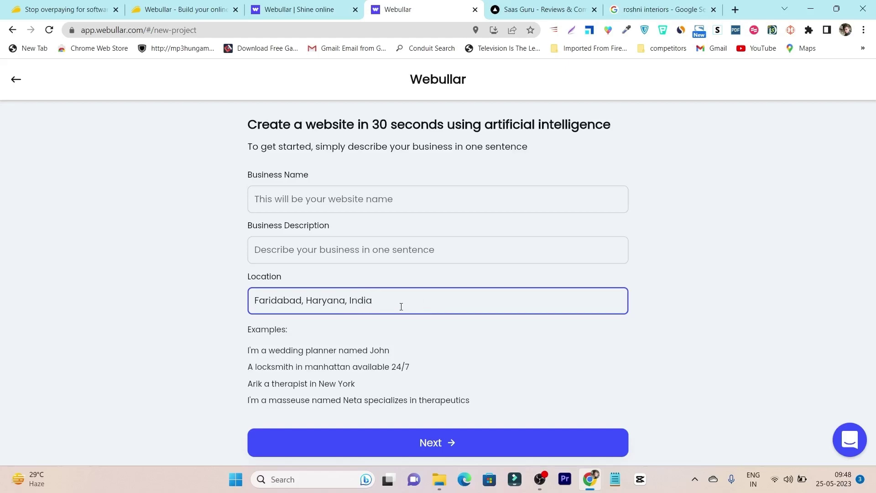
{"action": "left_click", "coordinate": [657, 9]}
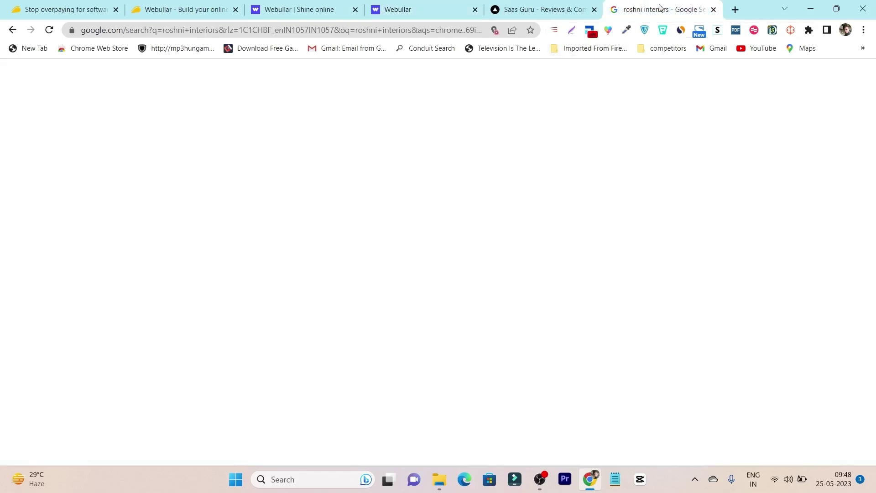
{"action": "scroll", "coordinate": [659, 303], "scroll_direction": "up", "scroll_amount": 2}
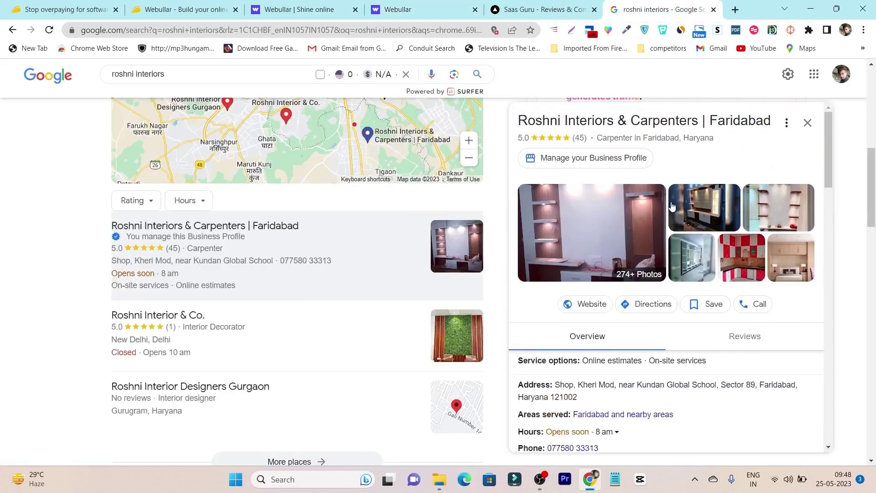
{"action": "left_click_drag", "start_coordinate": [518, 121], "coordinate": [701, 120]}
{"action": "key", "text": "ctrl+c"}
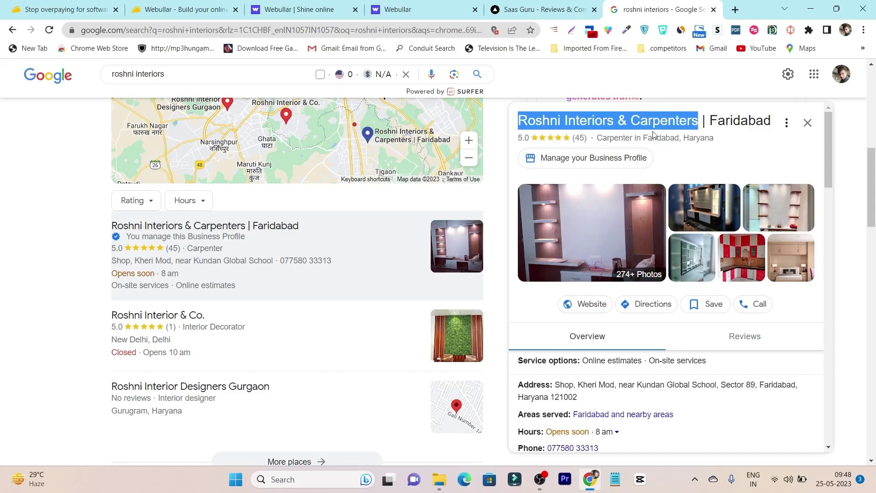
{"action": "left_click", "coordinate": [413, 9]}
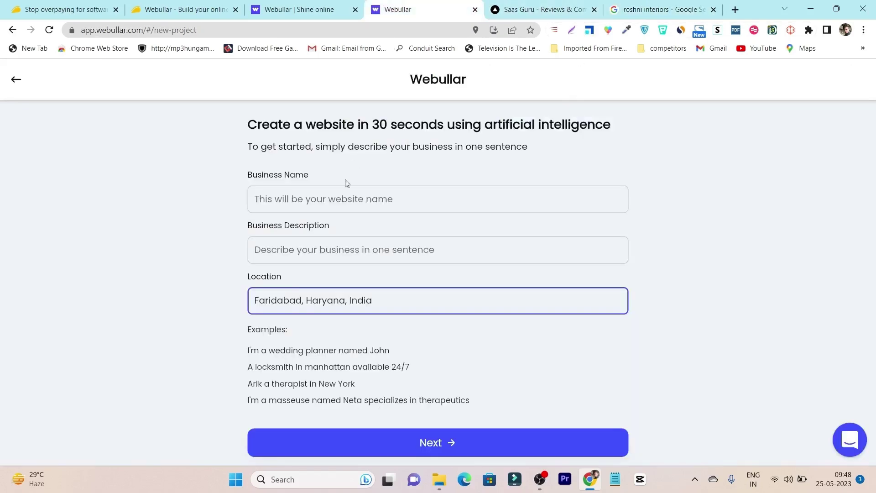
{"action": "left_click", "coordinate": [340, 202]}
{"action": "key", "text": "ctrl+v"}
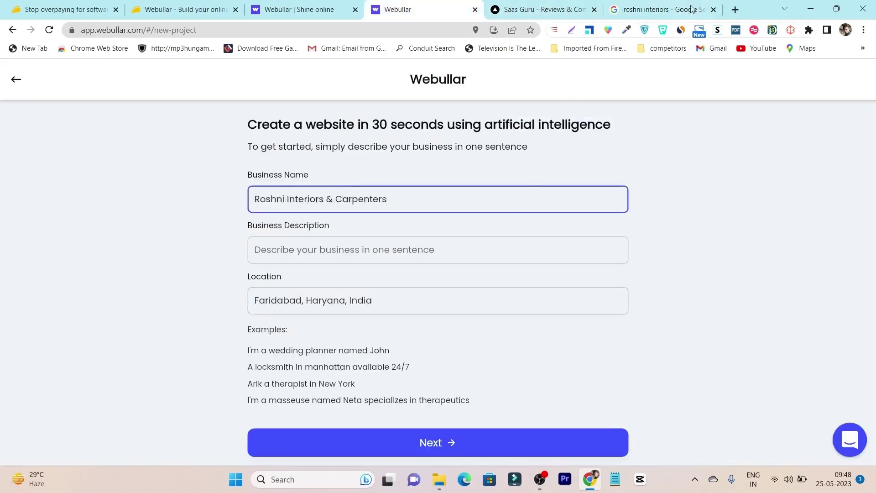
Paste the woodwork services description from the Google listing into Business Description.
{"action": "left_click", "coordinate": [692, 5]}
{"action": "scroll", "coordinate": [606, 286], "scroll_direction": "down", "scroll_amount": 14}
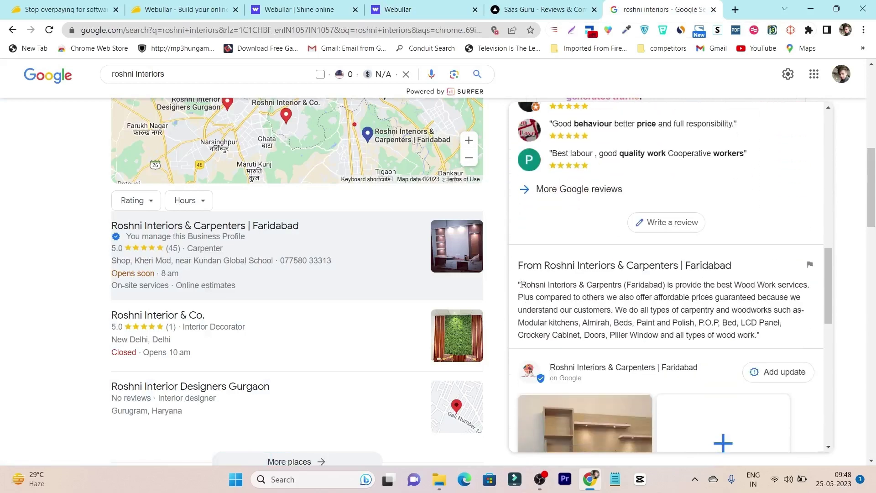
{"action": "left_click_drag", "start_coordinate": [523, 284], "coordinate": [756, 336]}
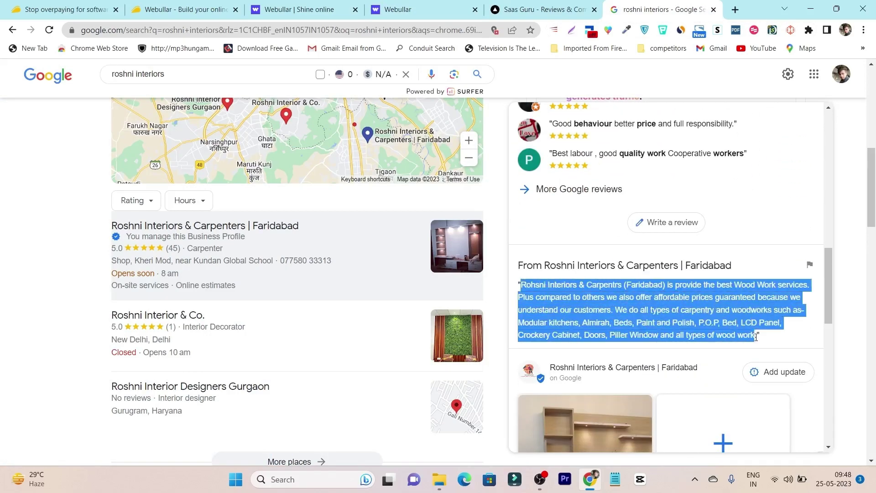
{"action": "left_click", "coordinate": [388, 7]}
{"action": "left_click", "coordinate": [337, 9]}
{"action": "left_click", "coordinate": [385, 5]}
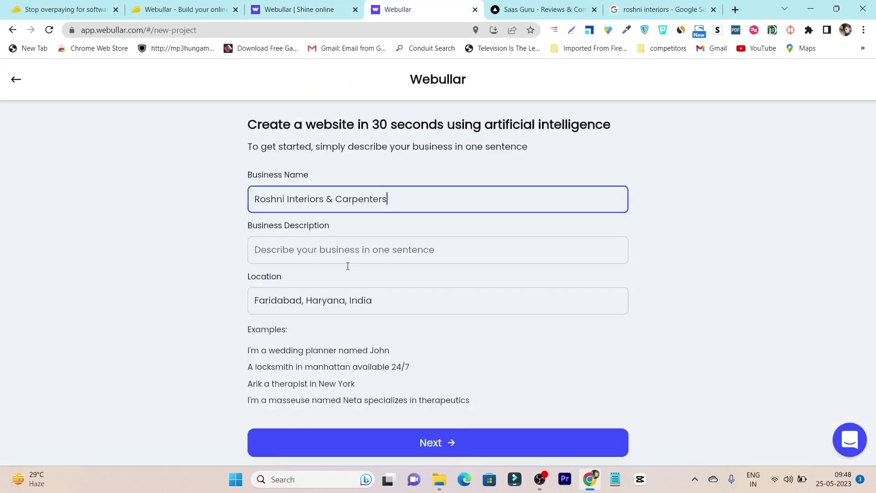
{"action": "left_click", "coordinate": [349, 246]}
{"action": "key", "text": "ctrl+v"}
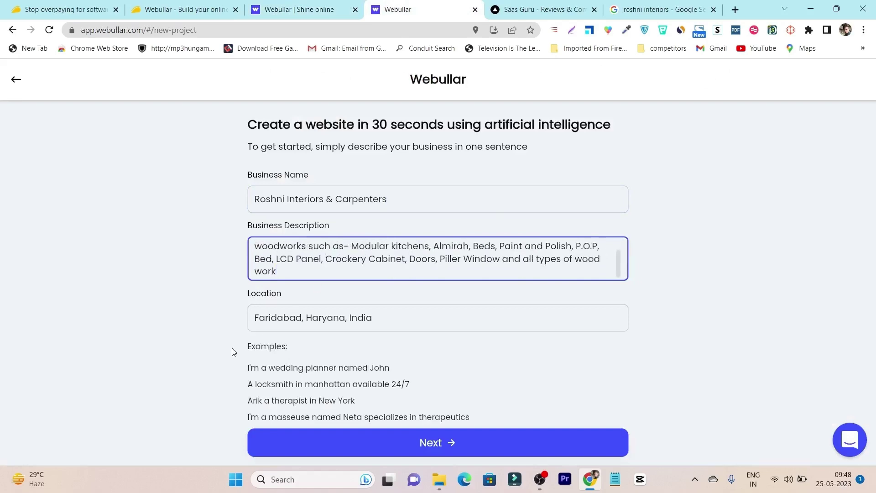
Keep the location Faridabad, Haryana, India and submit the form to generate the website.
{"action": "left_click", "coordinate": [401, 320]}
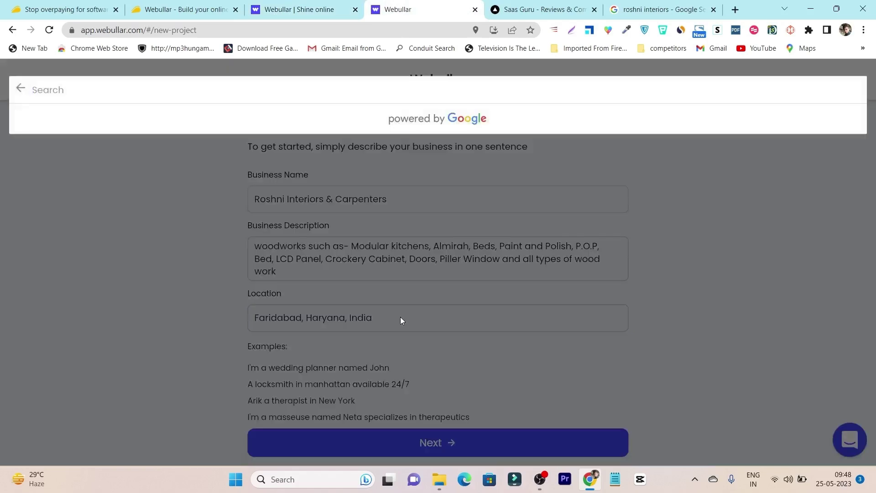
{"action": "left_click", "coordinate": [187, 316]}
{"action": "scroll", "coordinate": [368, 335], "scroll_direction": "down", "scroll_amount": 1}
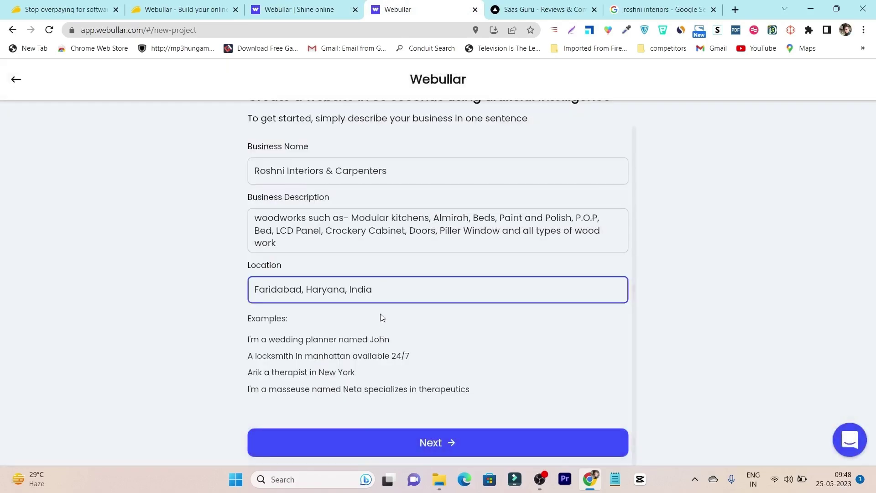
{"action": "left_click", "coordinate": [408, 443]}
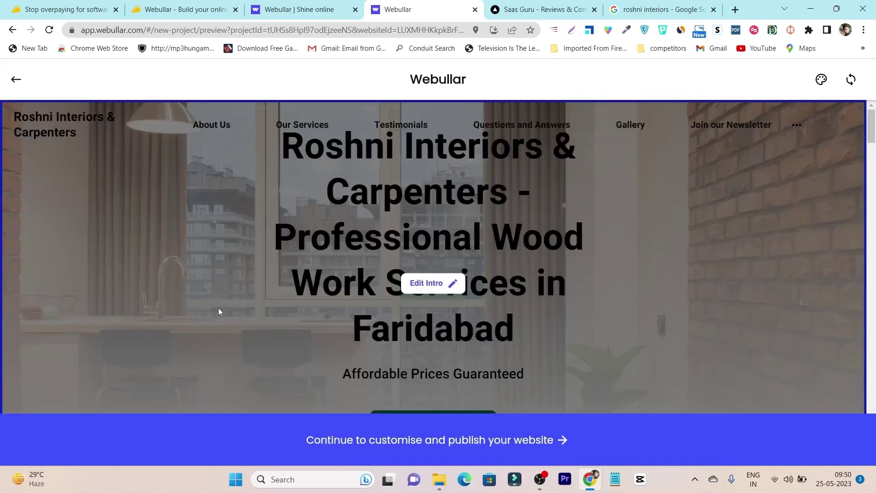
Glance at the Webullar pricing and login pages, then return to the generated preview.
{"action": "scroll", "coordinate": [292, 282], "scroll_direction": "down", "scroll_amount": 5}
{"action": "scroll", "coordinate": [309, 297], "scroll_direction": "up", "scroll_amount": 5}
{"action": "left_click", "coordinate": [301, 9]}
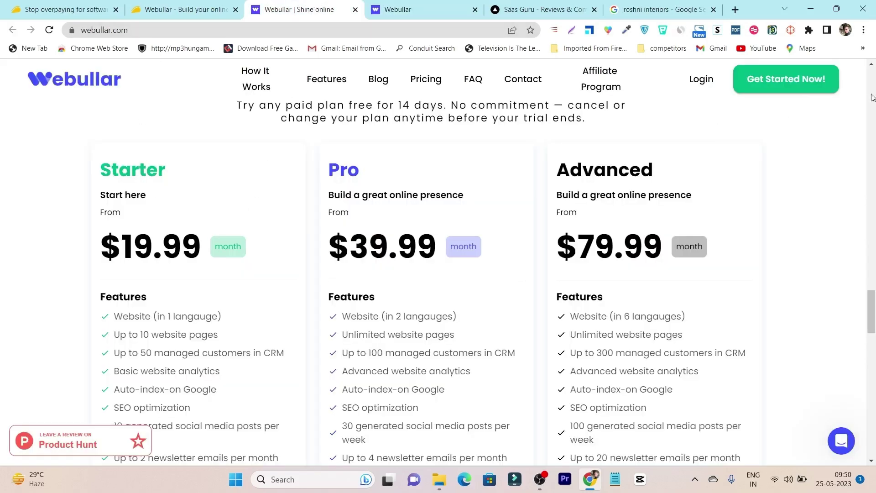
{"action": "left_click", "coordinate": [703, 80]}
{"action": "left_click", "coordinate": [456, 8]}
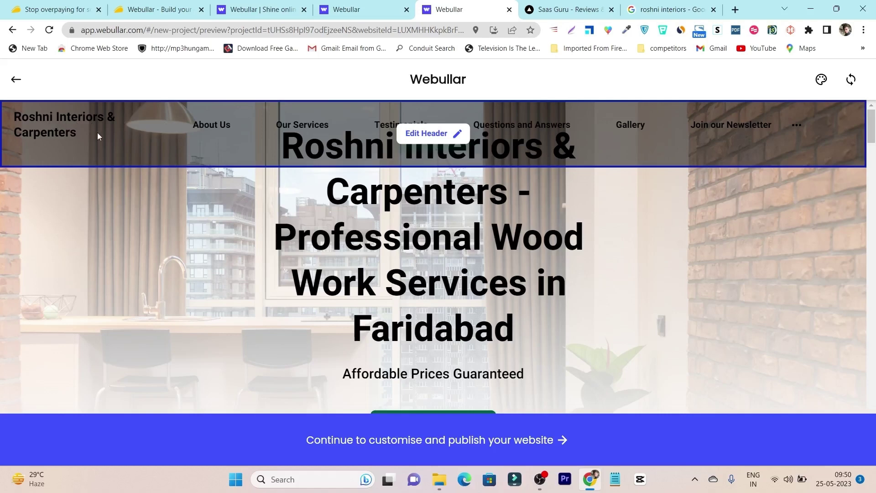
Review the preview's intro, About Us, services, testimonials and newsletter sections, then continue to customise and publish.
{"action": "scroll", "coordinate": [108, 168], "scroll_direction": "down", "scroll_amount": 1}
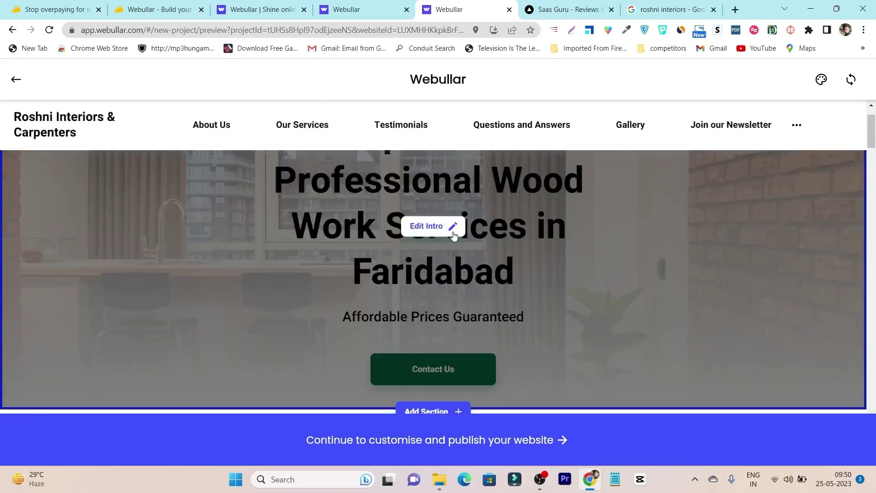
{"action": "scroll", "coordinate": [453, 235], "scroll_direction": "up", "scroll_amount": 1}
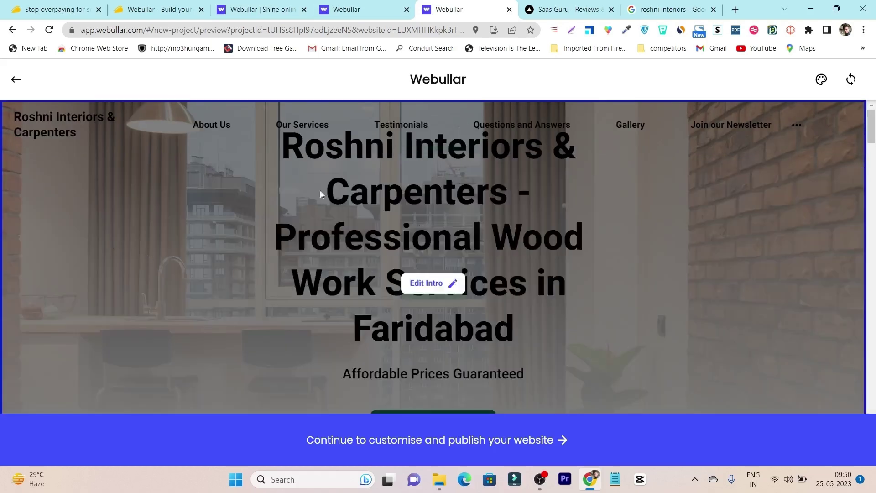
{"action": "scroll", "coordinate": [378, 202], "scroll_direction": "down", "scroll_amount": 7}
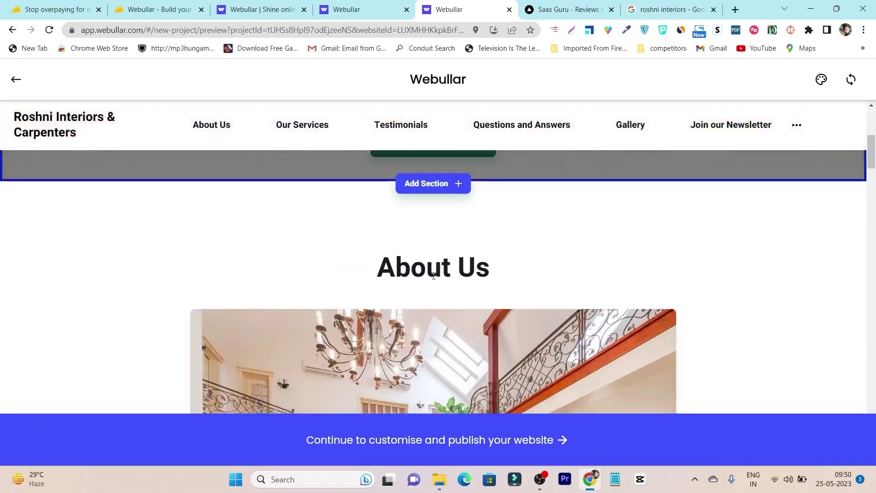
{"action": "scroll", "coordinate": [379, 282], "scroll_direction": "down", "scroll_amount": 2}
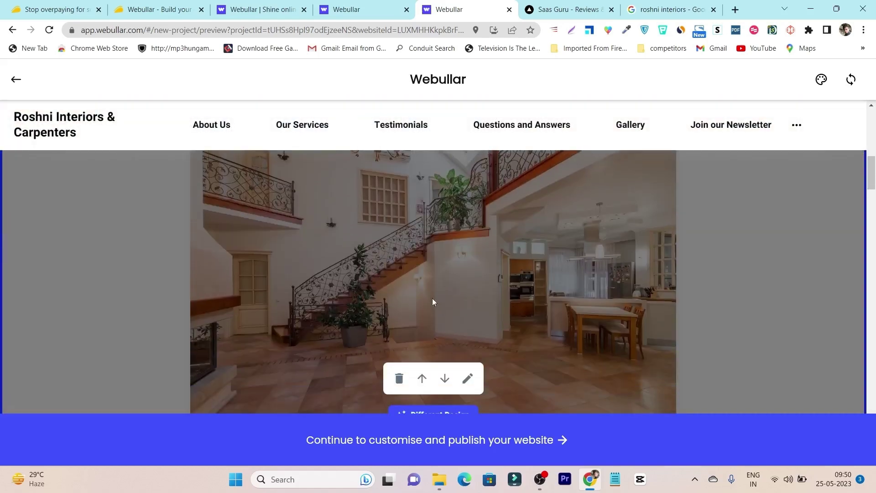
{"action": "scroll", "coordinate": [433, 301], "scroll_direction": "up", "scroll_amount": 2}
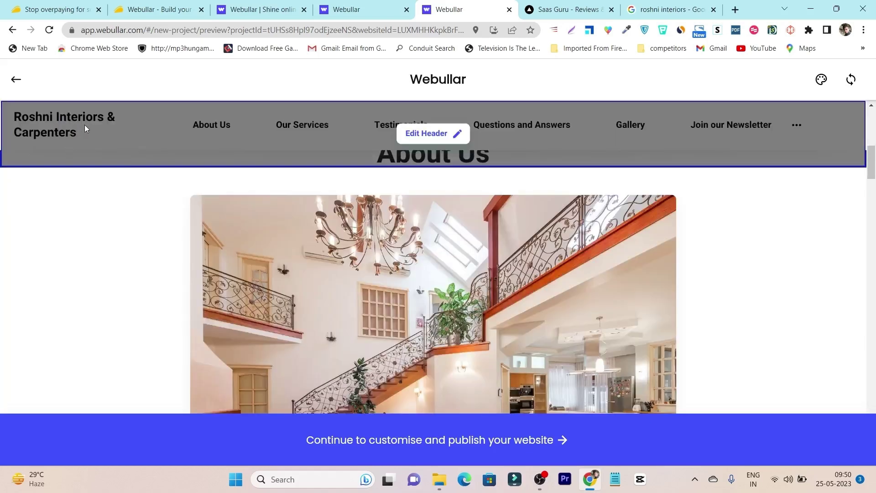
{"action": "scroll", "coordinate": [444, 266], "scroll_direction": "down", "scroll_amount": 8}
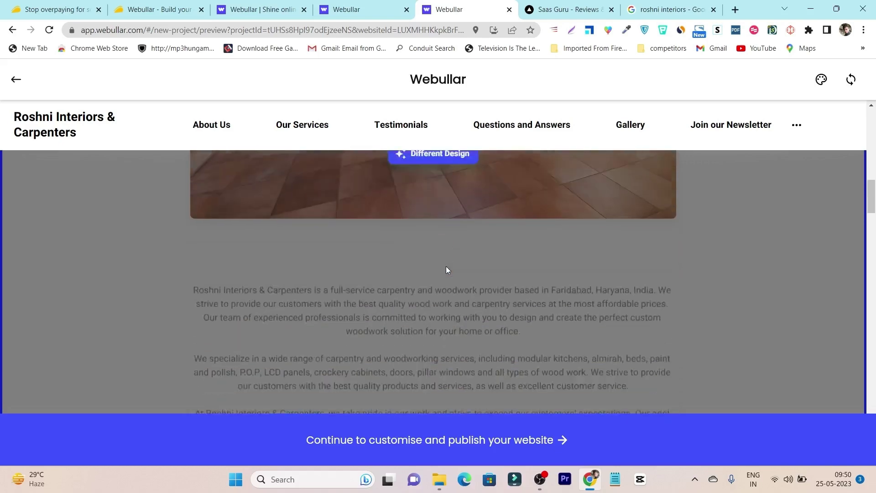
{"action": "scroll", "coordinate": [500, 288], "scroll_direction": "down", "scroll_amount": 8}
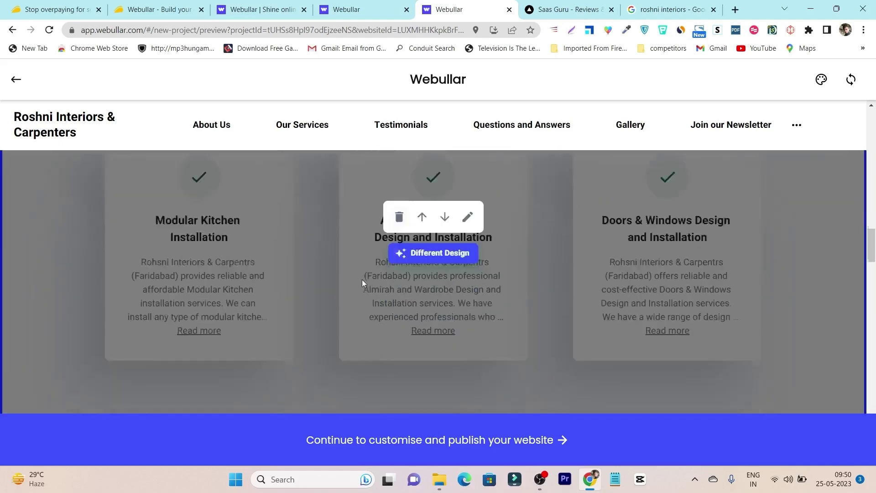
{"action": "scroll", "coordinate": [289, 279], "scroll_direction": "up", "scroll_amount": 3}
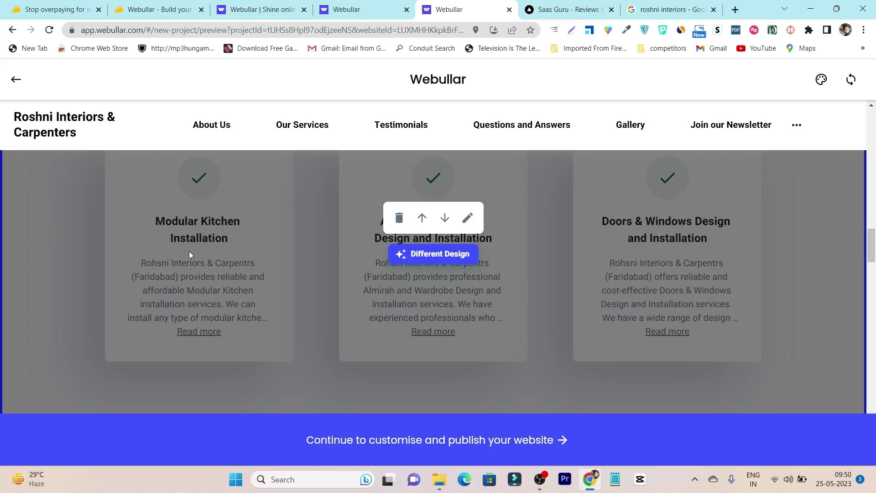
{"action": "scroll", "coordinate": [613, 261], "scroll_direction": "down", "scroll_amount": 8}
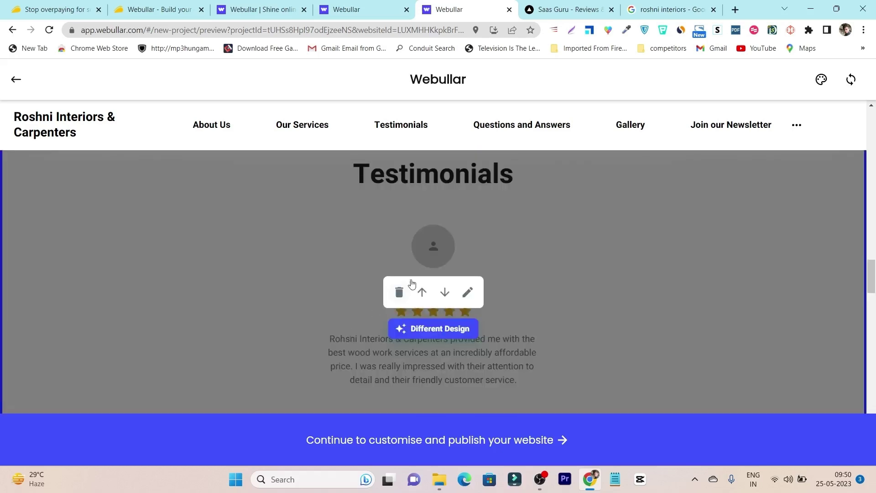
{"action": "scroll", "coordinate": [606, 276], "scroll_direction": "down", "scroll_amount": 10}
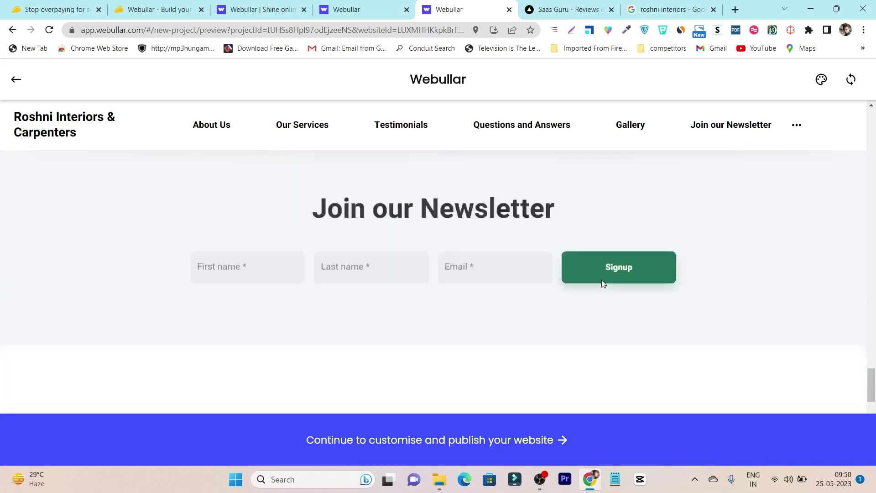
{"action": "scroll", "coordinate": [600, 311], "scroll_direction": "down", "scroll_amount": 6}
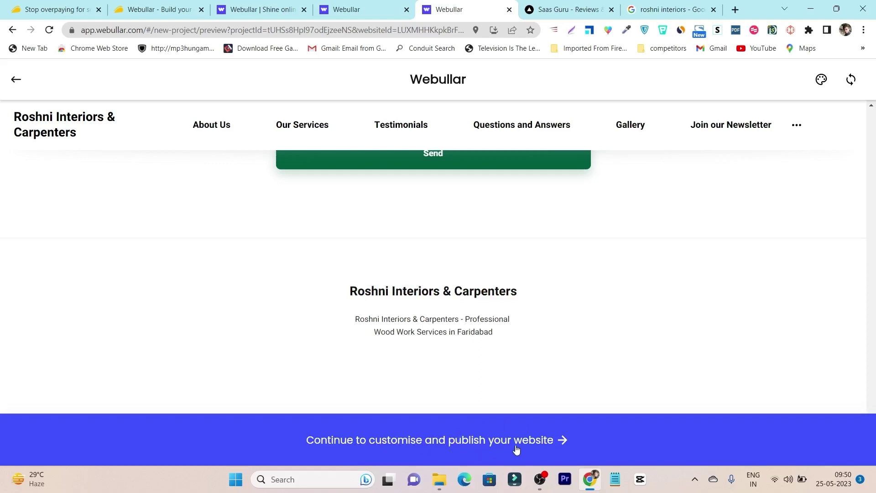
{"action": "left_click", "coordinate": [541, 447]}
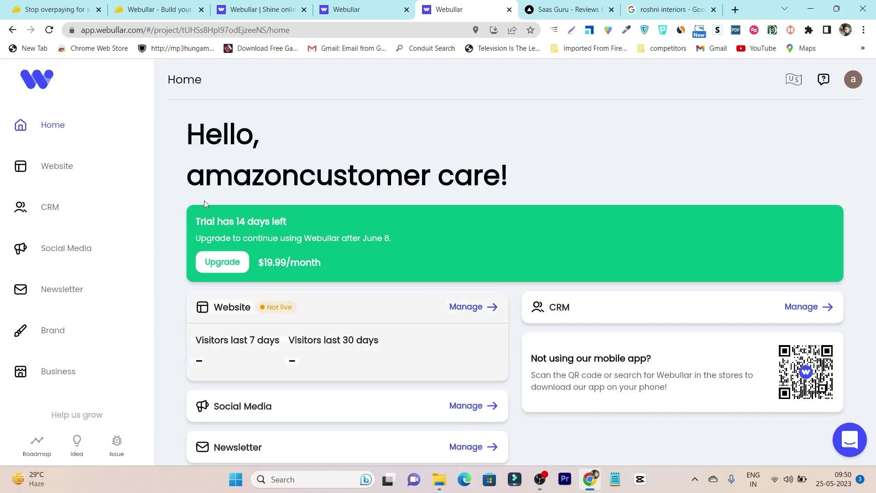
Open the Website page, browse its tips list, and pick the 'Add your logo' tip.
{"action": "left_click", "coordinate": [50, 165]}
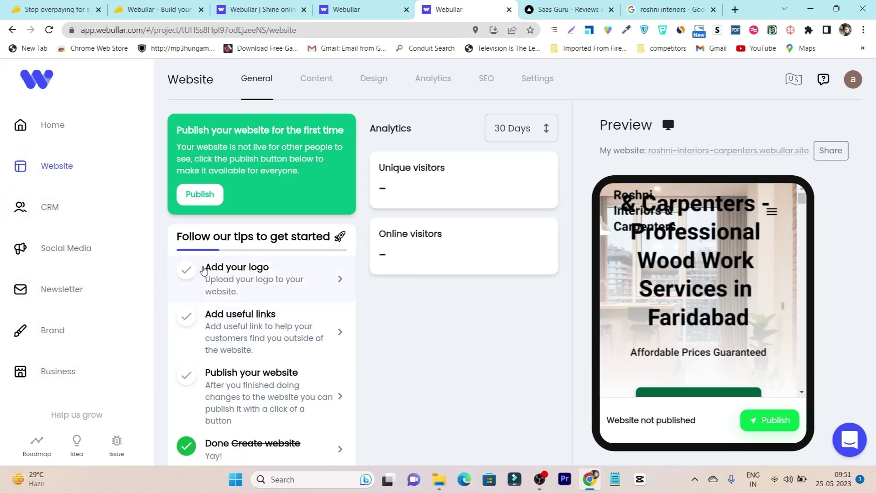
{"action": "scroll", "coordinate": [234, 283], "scroll_direction": "down", "scroll_amount": 3}
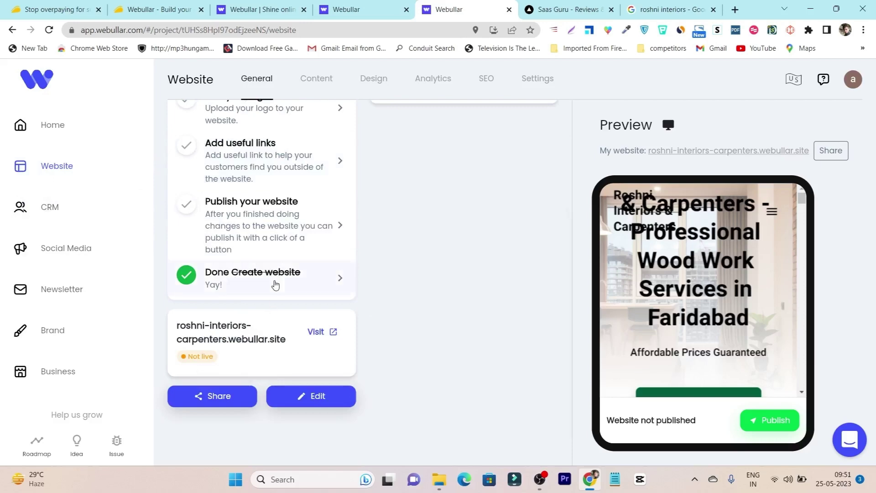
{"action": "scroll", "coordinate": [275, 285], "scroll_direction": "up", "scroll_amount": 1}
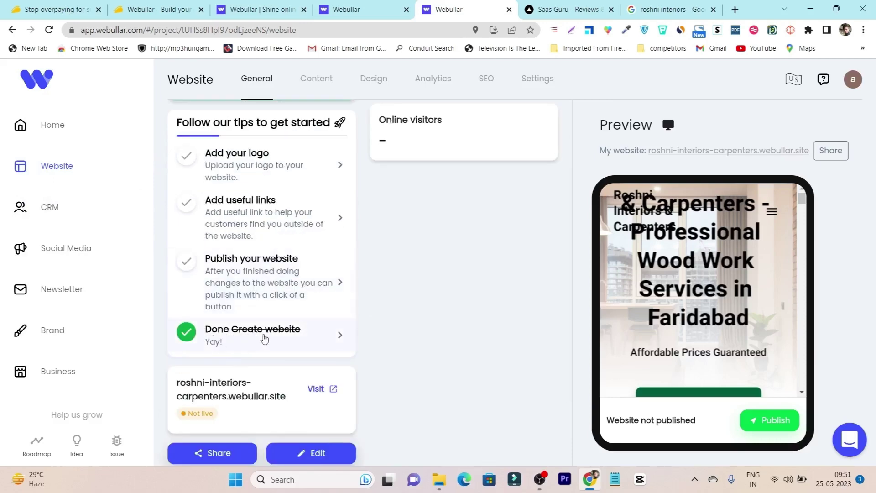
{"action": "scroll", "coordinate": [312, 309], "scroll_direction": "up", "scroll_amount": 2}
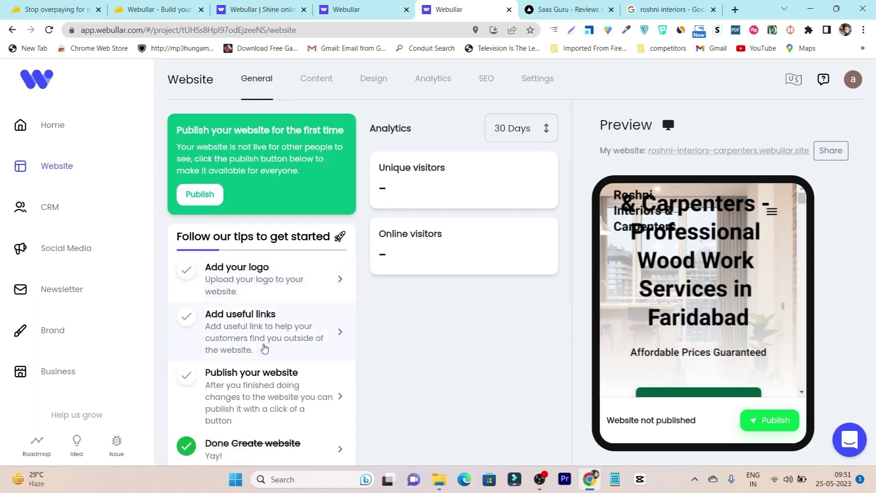
{"action": "left_click", "coordinate": [261, 278]}
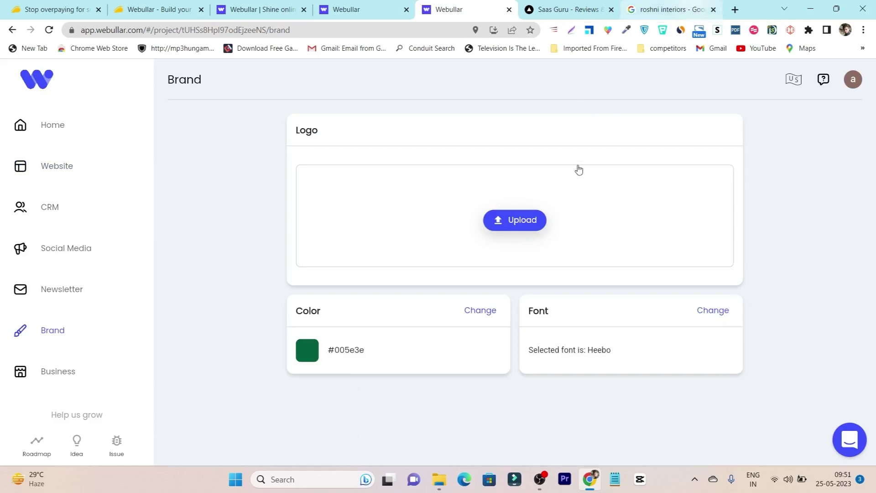
Browse the roshni interiors Google results and business panel, then open the business's website result.
{"action": "left_click", "coordinate": [671, 9]}
{"action": "left_click", "coordinate": [475, 252]}
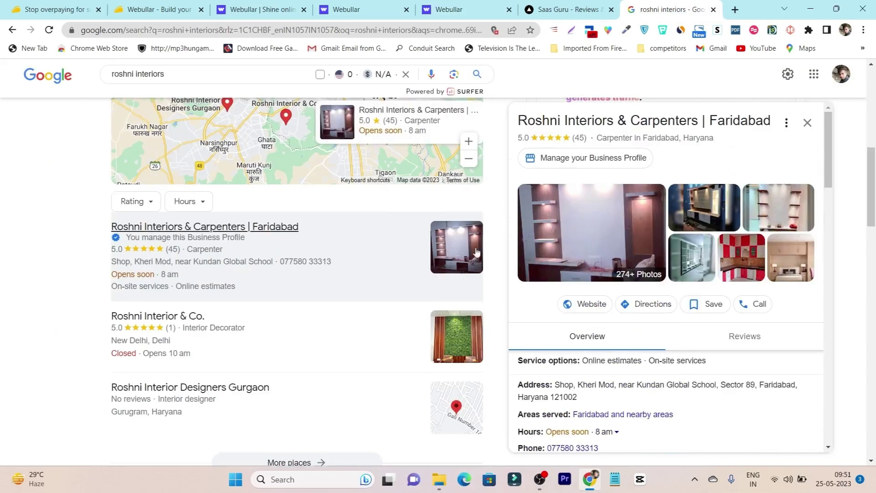
{"action": "scroll", "coordinate": [476, 252], "scroll_direction": "up", "scroll_amount": 6}
{"action": "scroll", "coordinate": [553, 271], "scroll_direction": "down", "scroll_amount": 7}
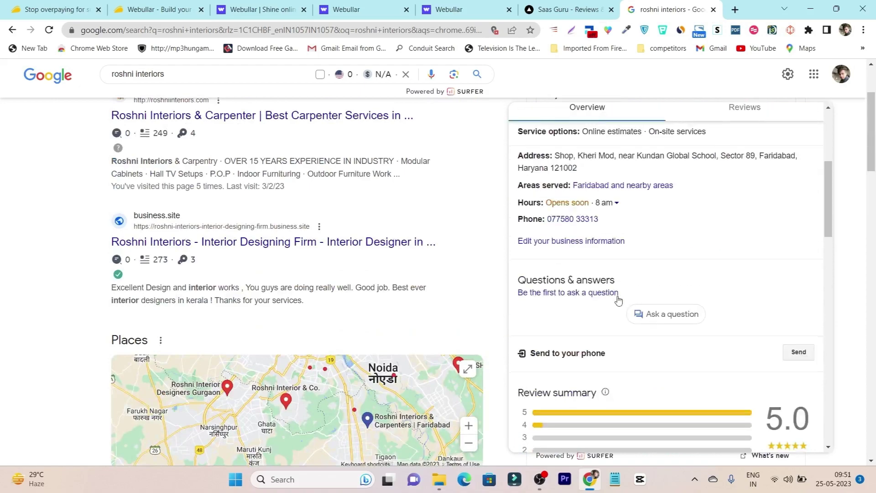
{"action": "scroll", "coordinate": [553, 270], "scroll_direction": "up", "scroll_amount": 8}
{"action": "scroll", "coordinate": [108, 187], "scroll_direction": "up", "scroll_amount": 1}
{"action": "scroll", "coordinate": [108, 187], "scroll_direction": "up", "scroll_amount": 3}
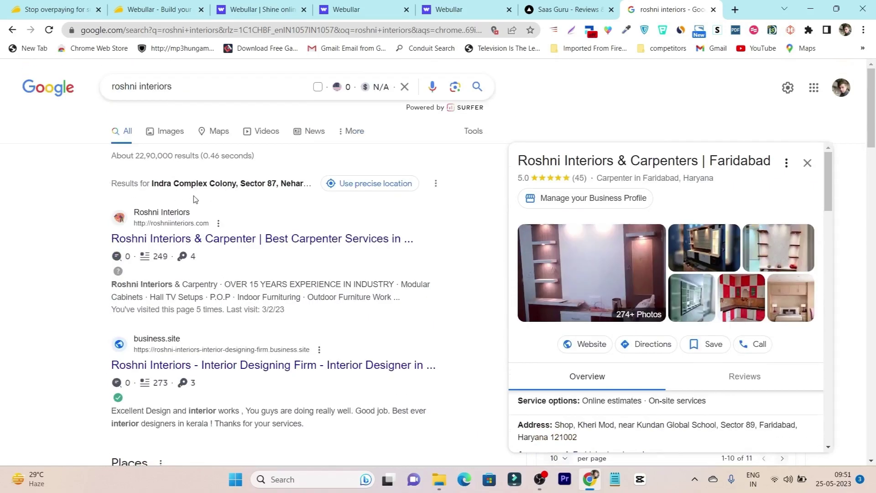
{"action": "left_click", "coordinate": [227, 240]}
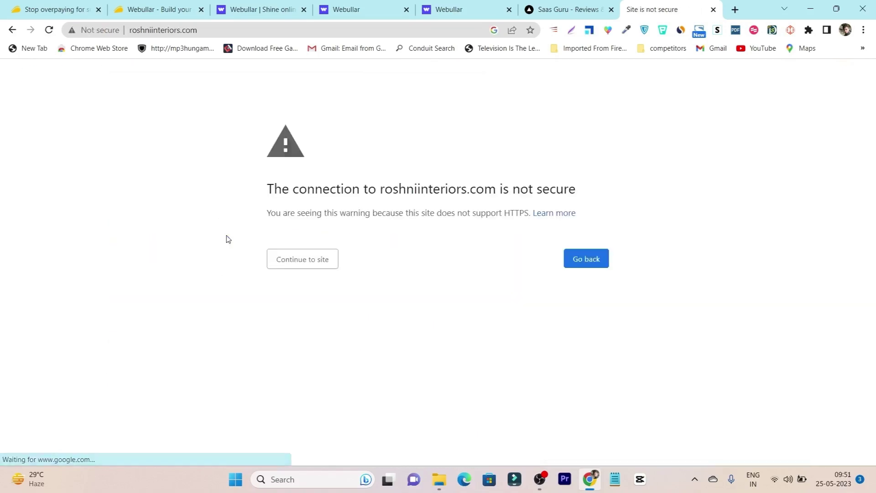
Continue past the not-secure warning and save the roshniinteriors.com logo image as a PNG.
{"action": "left_click", "coordinate": [307, 260]}
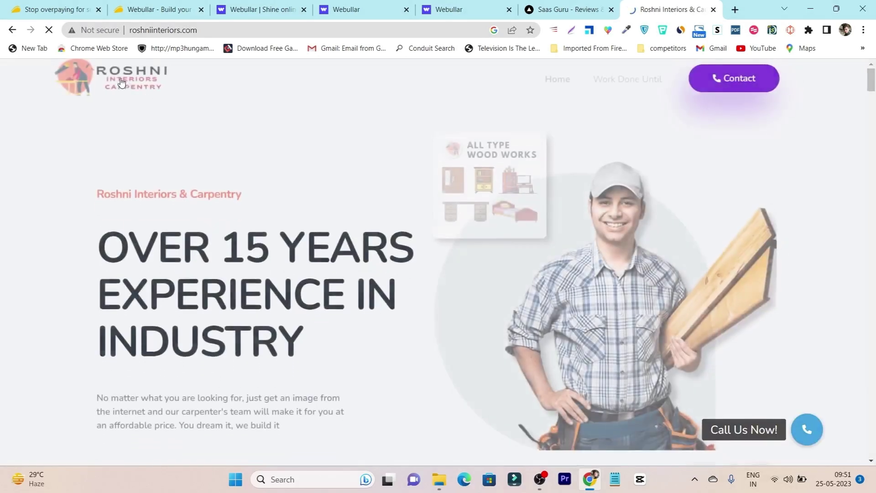
{"action": "right_click", "coordinate": [120, 76]}
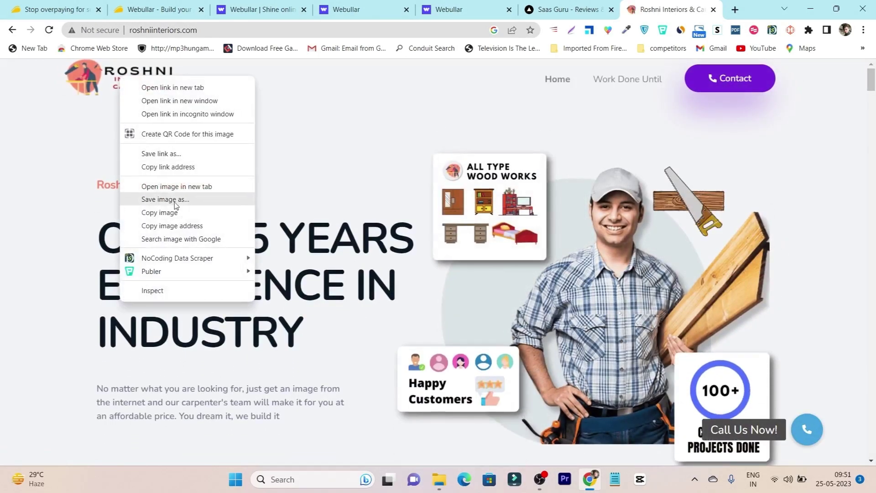
{"action": "left_click", "coordinate": [174, 200]}
{"action": "key", "text": "Return"}
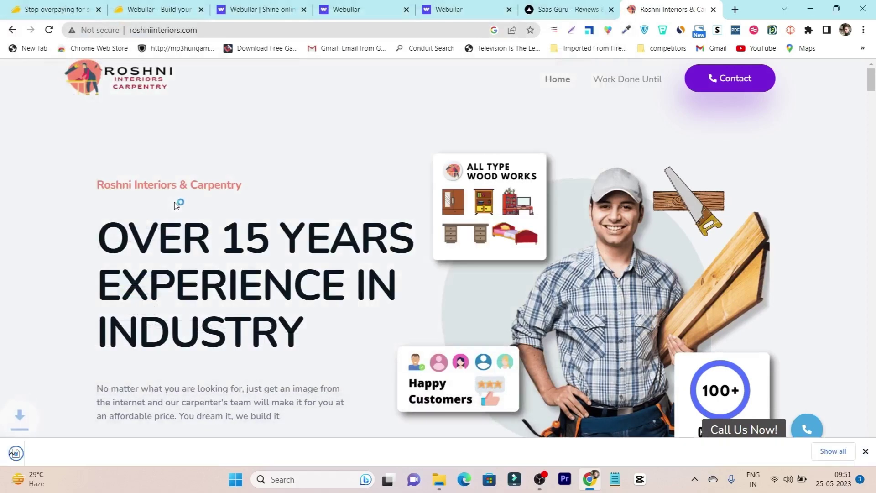
{"action": "left_click", "coordinate": [449, 9]}
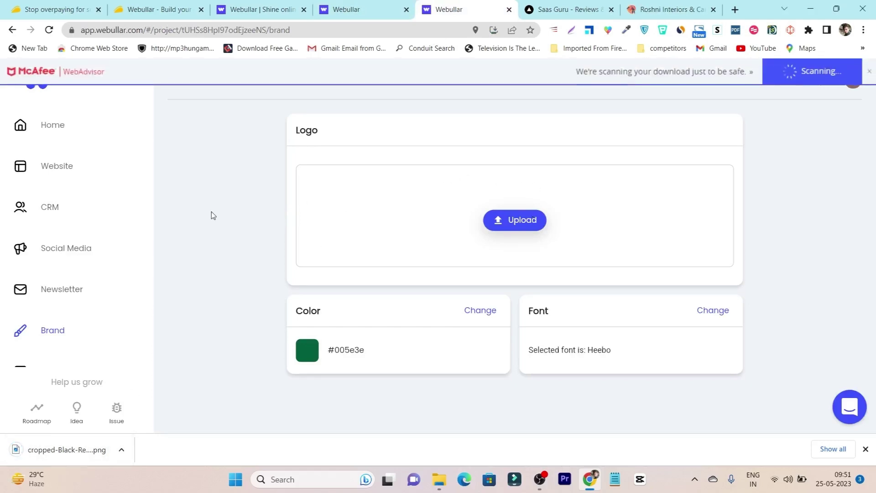
Upload the saved Roshni logo PNG, crop it to the carpenter illustration, then return to the Website page.
{"action": "left_click", "coordinate": [67, 450]}
{"action": "key", "text": "ctrl+w"}
{"action": "left_click", "coordinate": [513, 220]}
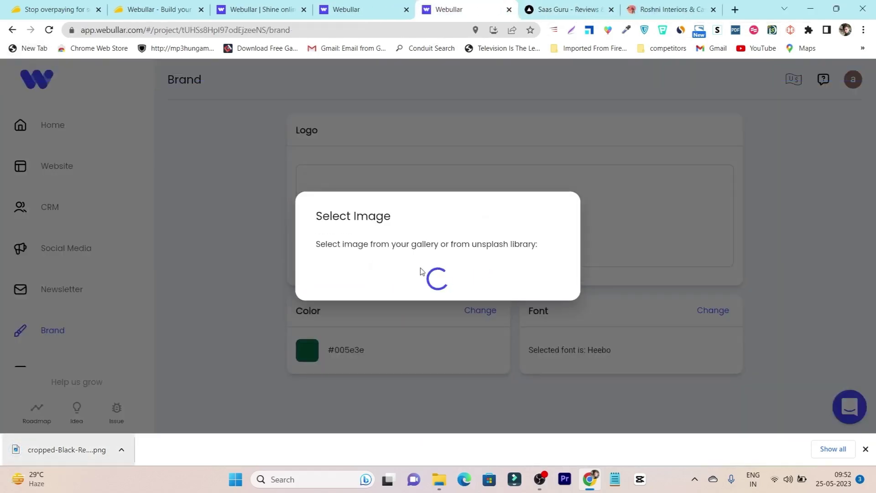
{"action": "double_click", "coordinate": [586, 182]}
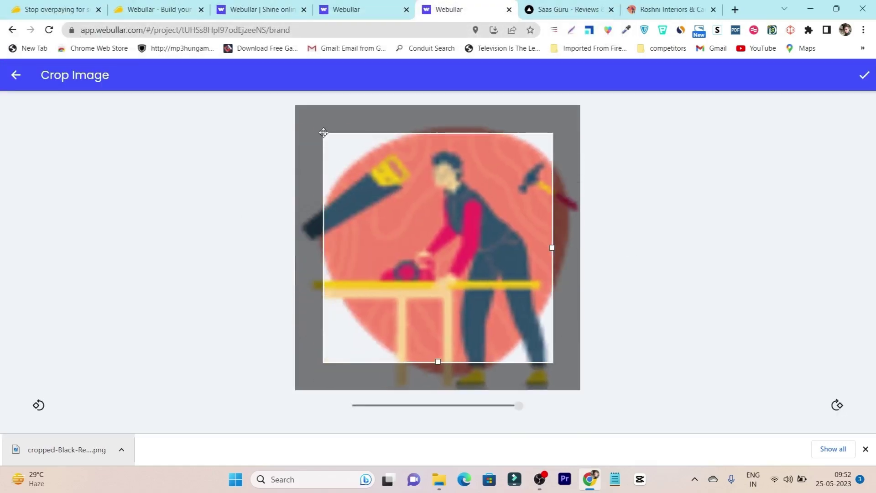
{"action": "scroll", "coordinate": [438, 255], "scroll_direction": "down", "scroll_amount": 5}
{"action": "scroll", "coordinate": [343, 283], "scroll_direction": "down", "scroll_amount": 5}
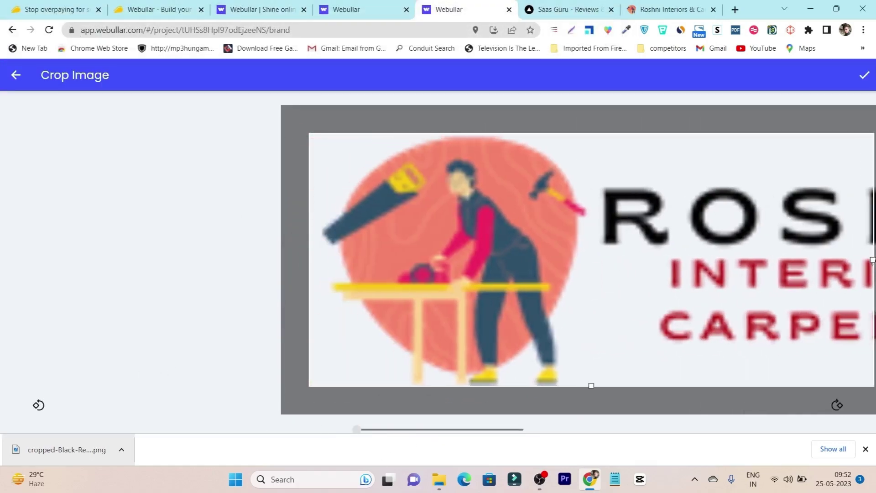
{"action": "left_click_drag", "start_coordinate": [871, 269], "coordinate": [596, 258]}
{"action": "key", "text": "Return"}
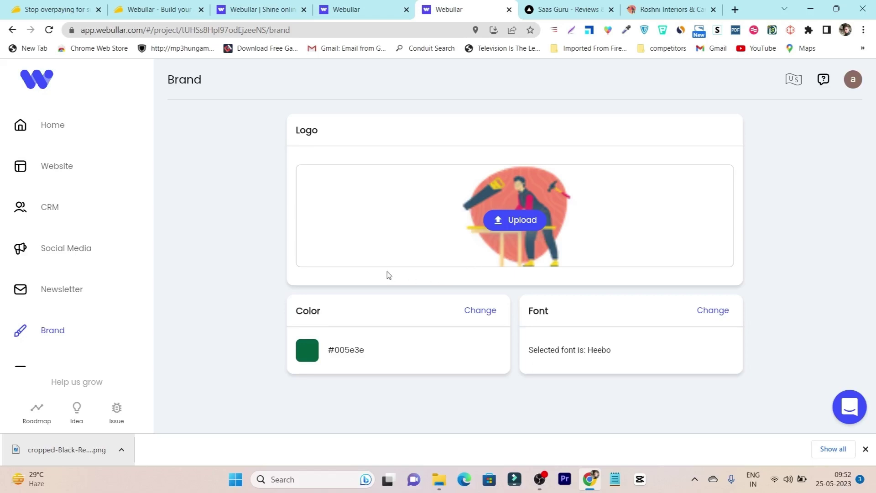
{"action": "left_click", "coordinate": [66, 171]}
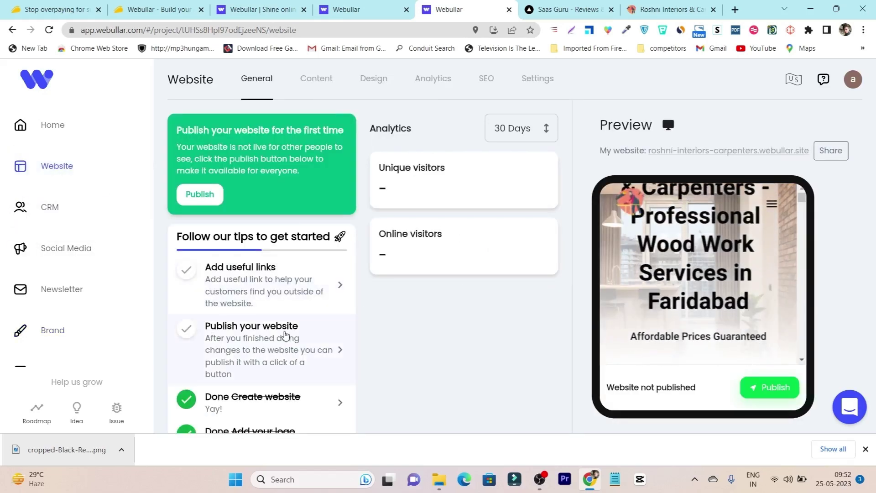
Publish the Roshni Interiors site via Just publish, without payment details, and open the live webullar.site page.
{"action": "scroll", "coordinate": [252, 336], "scroll_direction": "down", "scroll_amount": 5}
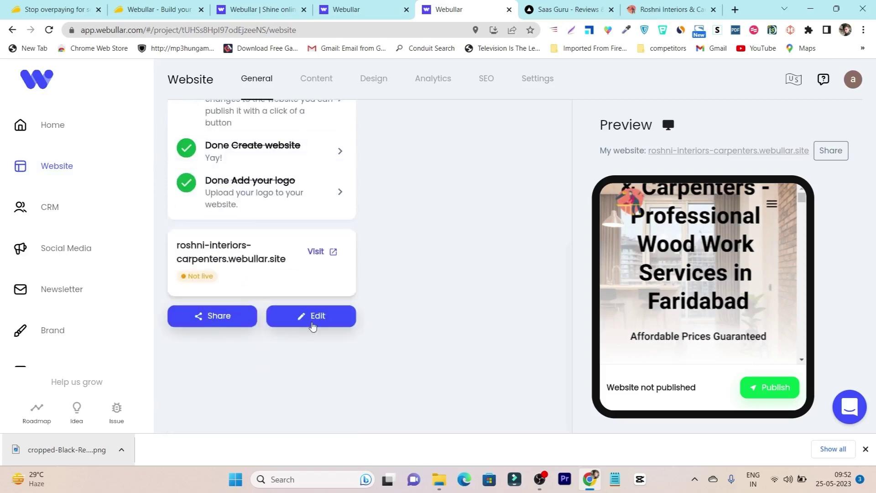
{"action": "scroll", "coordinate": [497, 251], "scroll_direction": "up", "scroll_amount": 5}
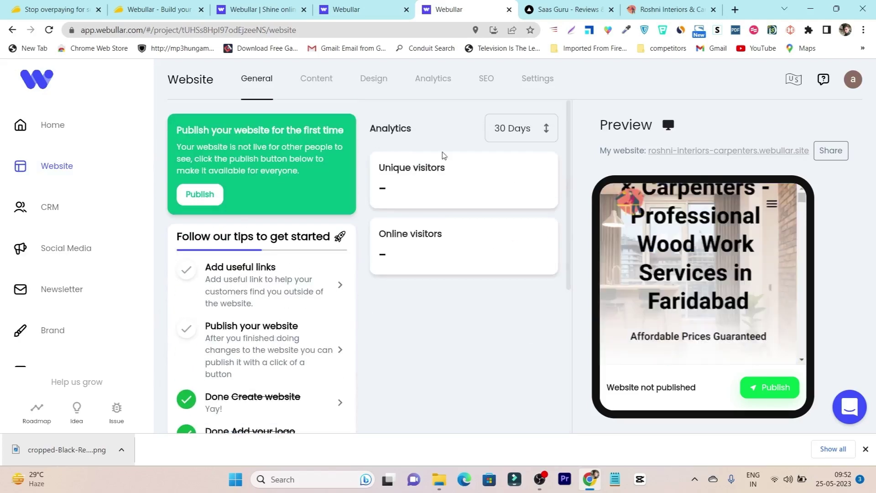
{"action": "left_click", "coordinate": [196, 195]}
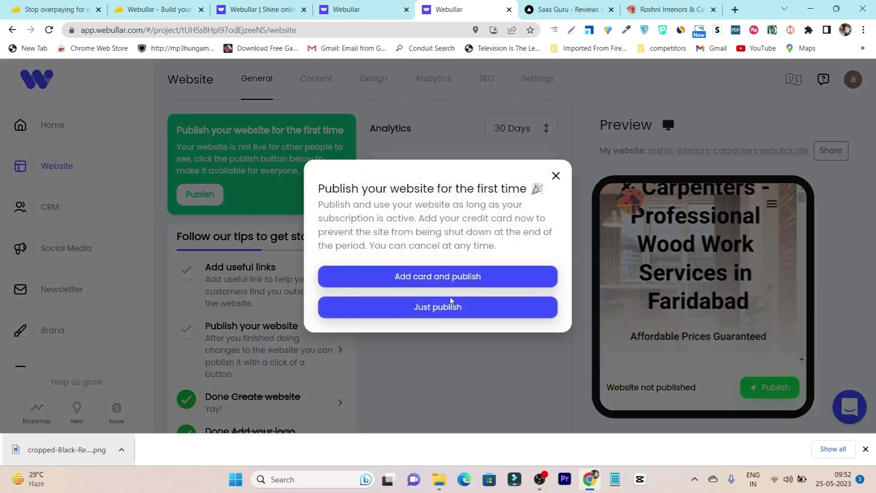
{"action": "left_click", "coordinate": [452, 312]}
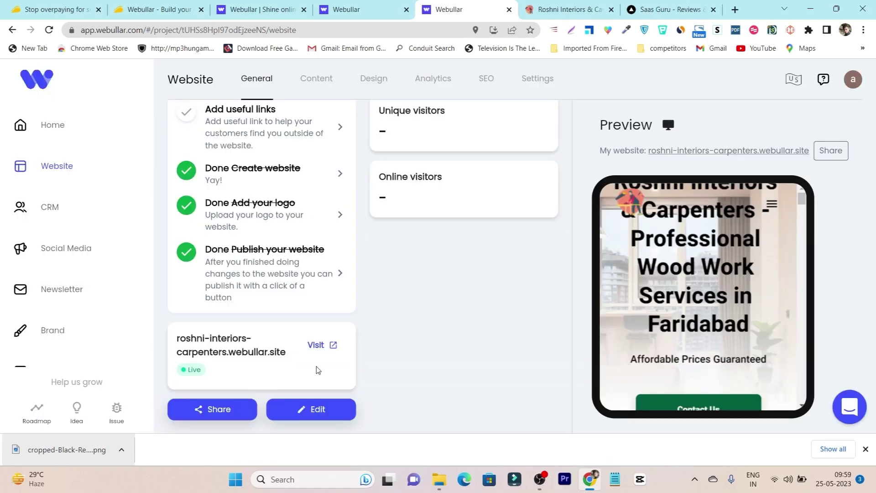
{"action": "scroll", "coordinate": [318, 368], "scroll_direction": "up", "scroll_amount": 1}
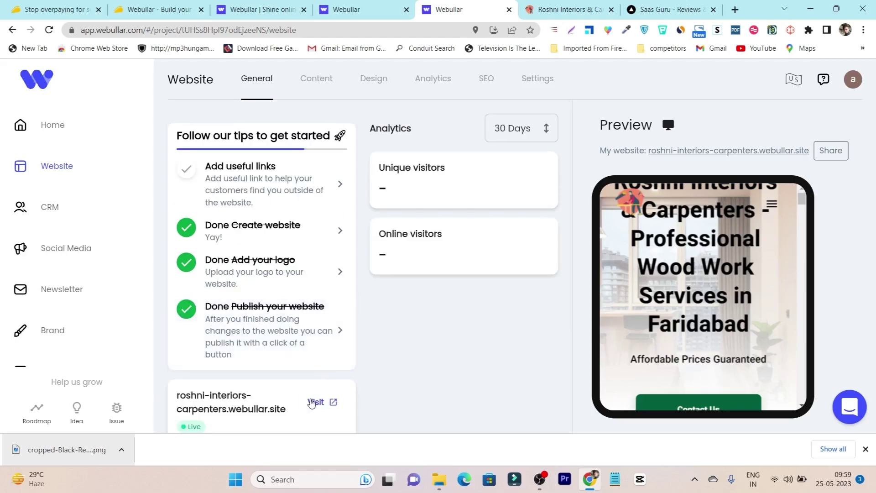
{"action": "left_click", "coordinate": [321, 401]}
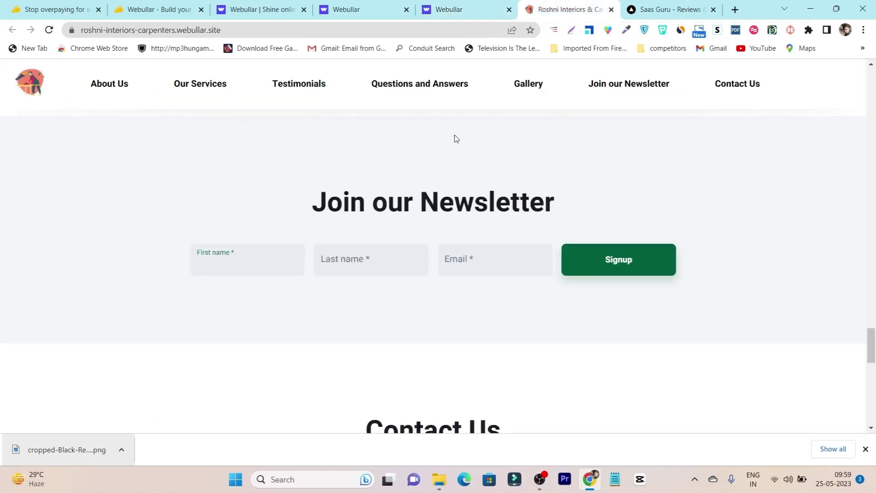
Scroll the live site, expanding and collapsing the 'What services do you provide?' answer.
{"action": "scroll", "coordinate": [421, 201], "scroll_direction": "up", "scroll_amount": 4}
{"action": "scroll", "coordinate": [421, 202], "scroll_direction": "up", "scroll_amount": 10}
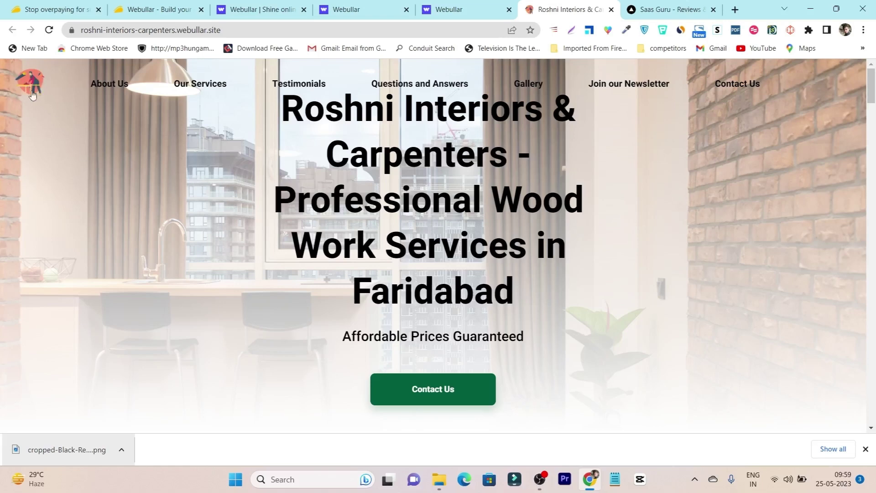
{"action": "scroll", "coordinate": [257, 190], "scroll_direction": "down", "scroll_amount": 2}
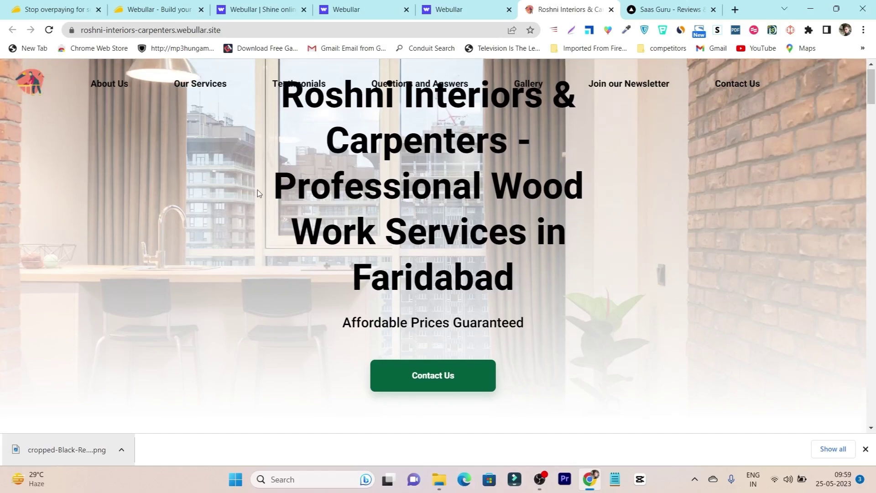
{"action": "scroll", "coordinate": [257, 190], "scroll_direction": "down", "scroll_amount": 10}
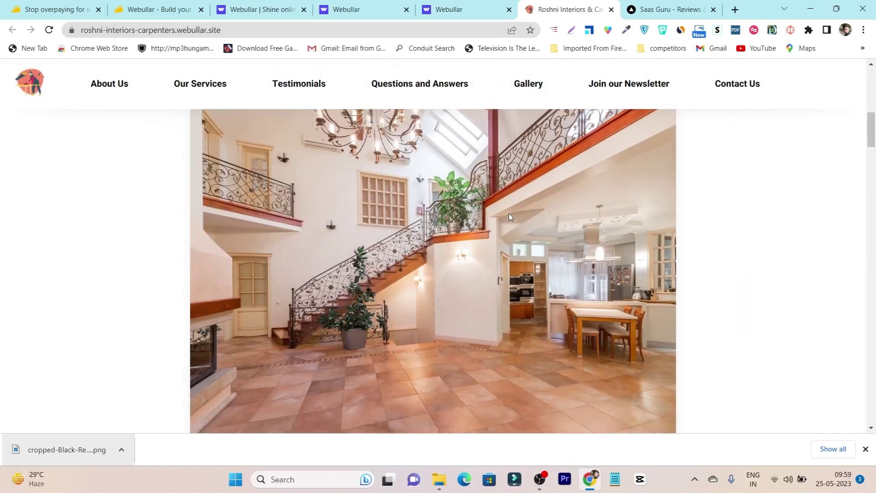
{"action": "scroll", "coordinate": [509, 217], "scroll_direction": "down", "scroll_amount": 12}
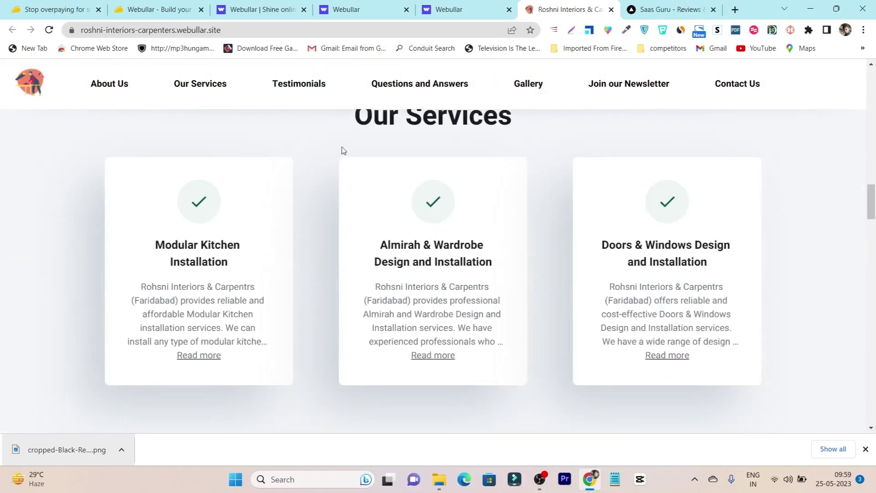
{"action": "scroll", "coordinate": [524, 151], "scroll_direction": "down", "scroll_amount": 15}
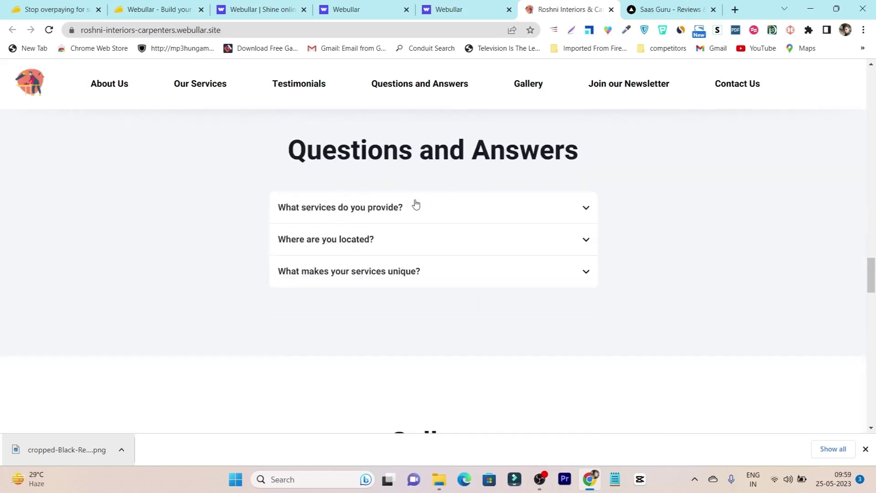
{"action": "left_click", "coordinate": [416, 205]}
{"action": "left_click", "coordinate": [415, 205]}
{"action": "scroll", "coordinate": [413, 215], "scroll_direction": "down", "scroll_amount": 5}
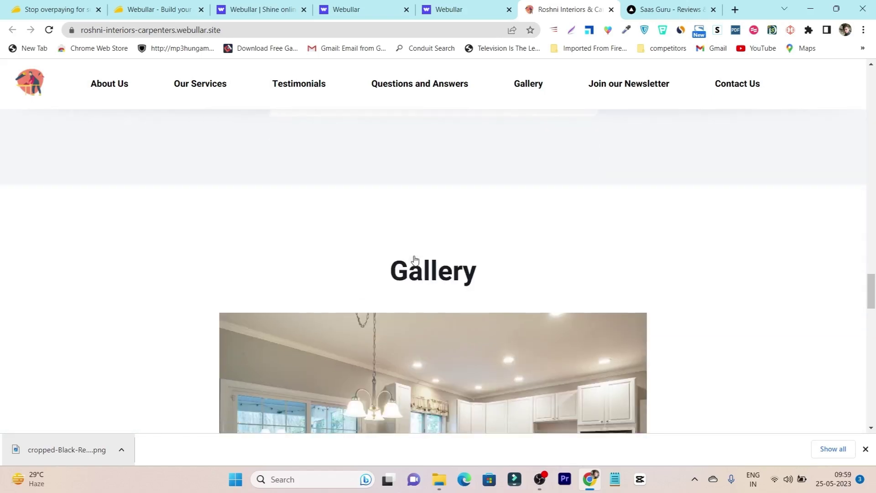
Step forward through five gallery photos on the live site.
{"action": "left_click", "coordinate": [730, 287]}
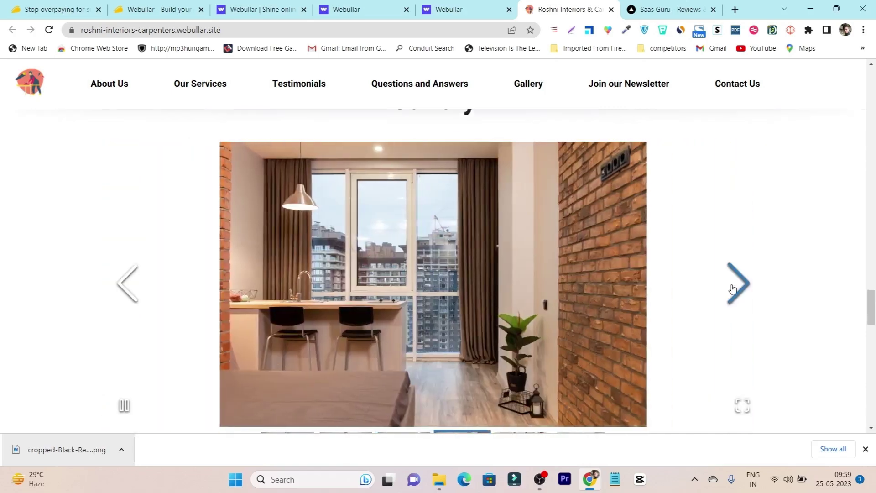
{"action": "left_click", "coordinate": [731, 288]}
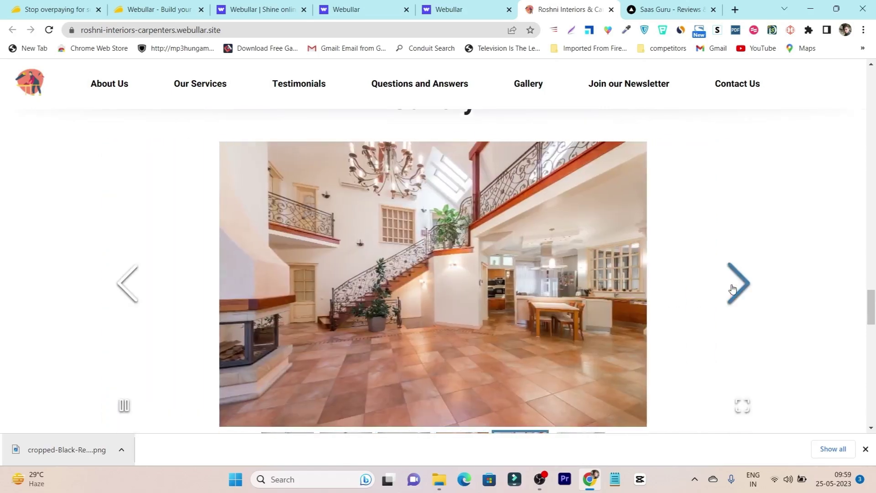
{"action": "left_click", "coordinate": [731, 289]}
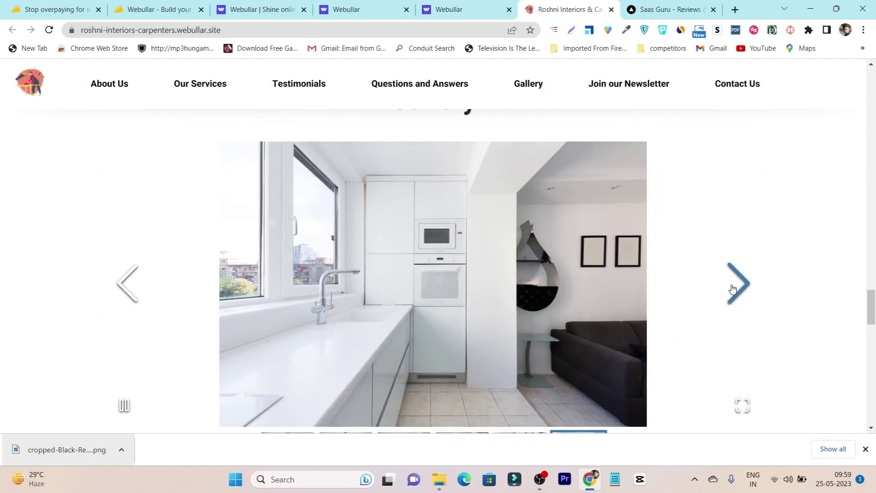
{"action": "left_click", "coordinate": [732, 288]}
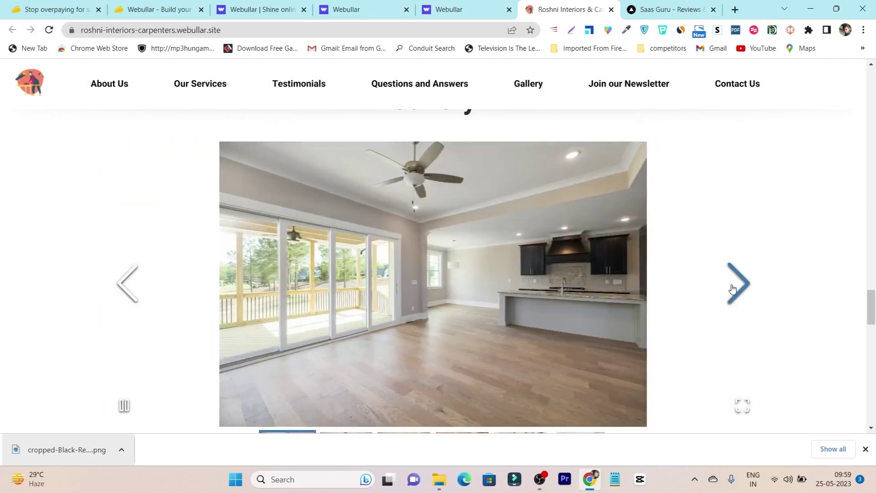
{"action": "left_click", "coordinate": [732, 288]}
Jump to Our Services and Questions and Answers, then return to the Webullar dashboard.
{"action": "scroll", "coordinate": [635, 303], "scroll_direction": "down", "scroll_amount": 9}
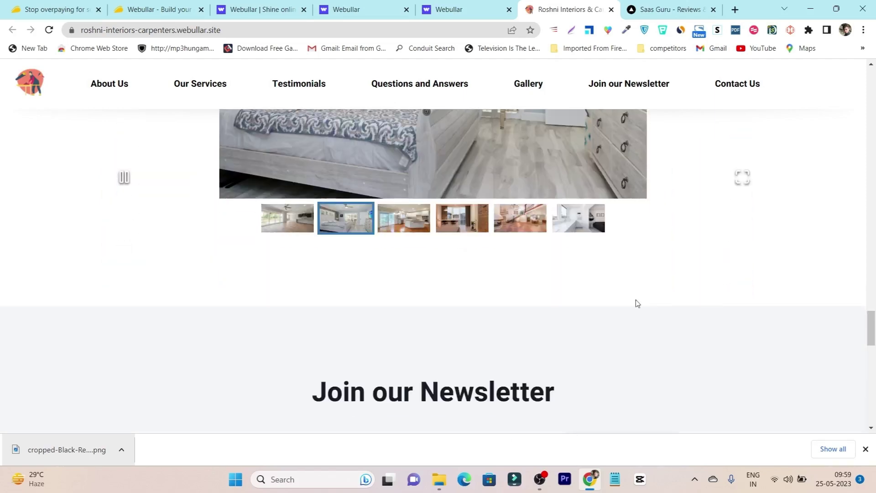
{"action": "scroll", "coordinate": [418, 231], "scroll_direction": "down", "scroll_amount": 5}
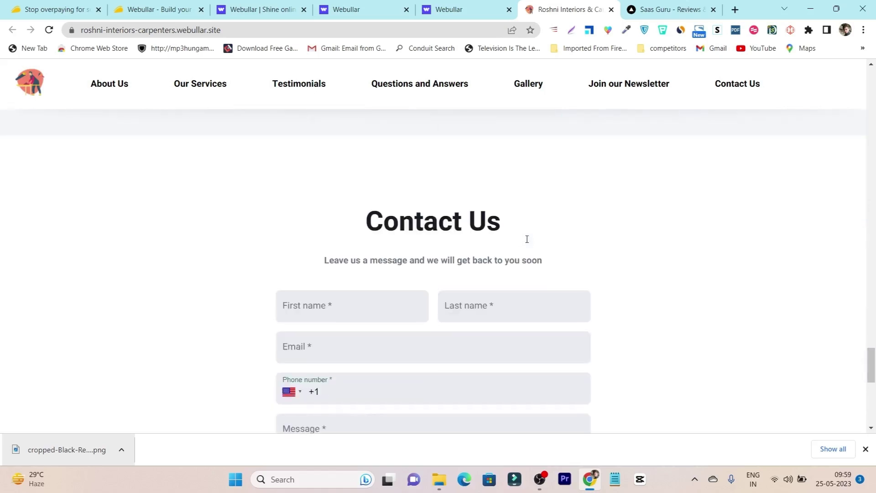
{"action": "scroll", "coordinate": [373, 248], "scroll_direction": "down", "scroll_amount": 3}
{"action": "scroll", "coordinate": [532, 276], "scroll_direction": "up", "scroll_amount": 3}
{"action": "scroll", "coordinate": [567, 281], "scroll_direction": "up", "scroll_amount": 2}
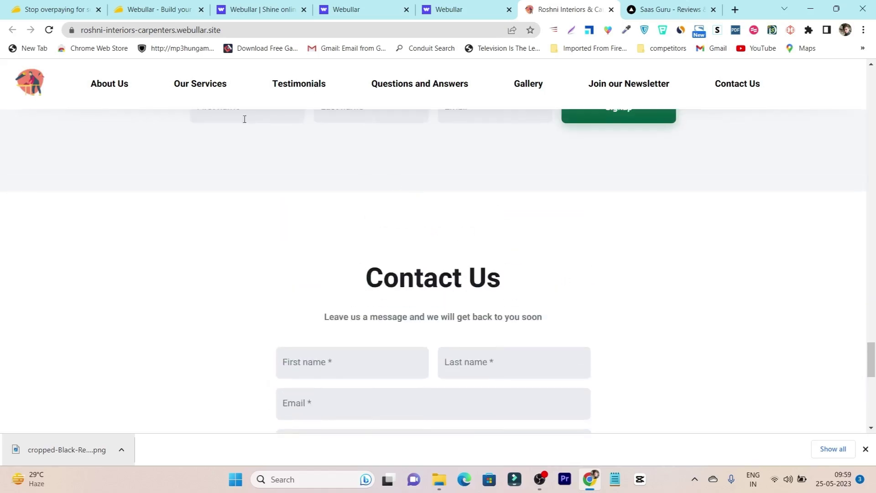
{"action": "left_click", "coordinate": [219, 88]}
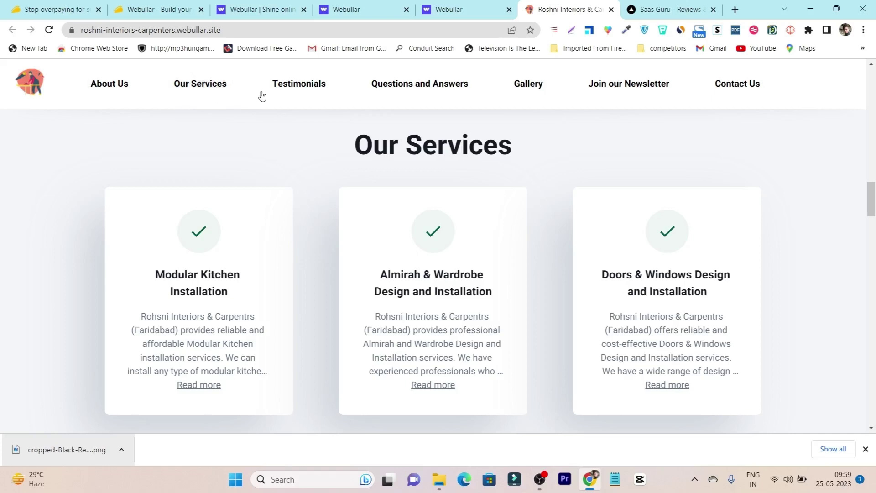
{"action": "left_click", "coordinate": [434, 88]}
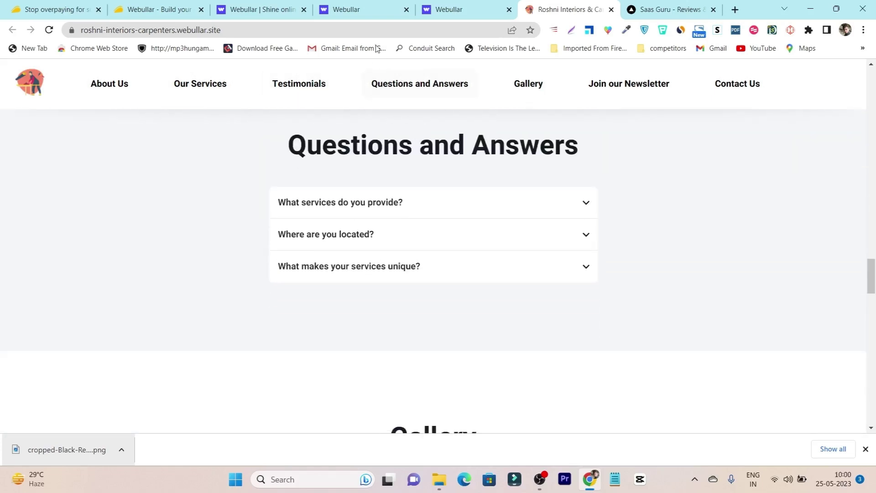
{"action": "left_click", "coordinate": [456, 7]}
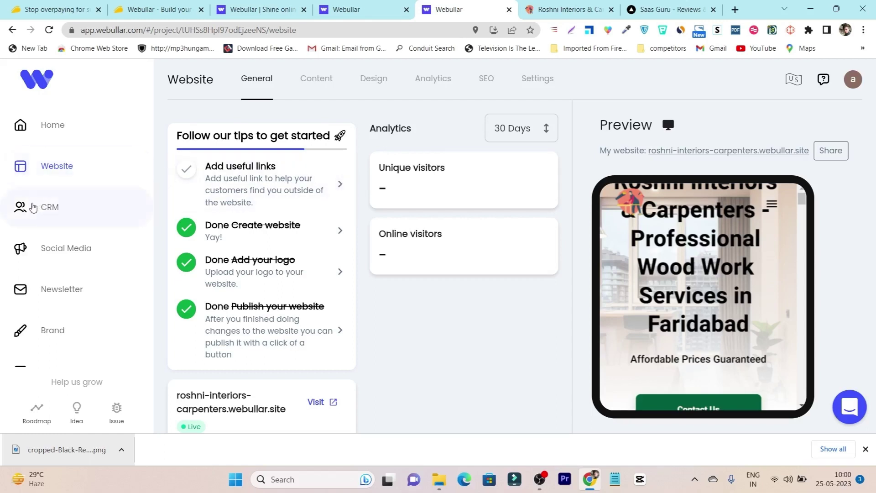
View the CRM customer list and the live site's Join our Newsletter section, then open Social Media.
{"action": "left_click", "coordinate": [70, 210]}
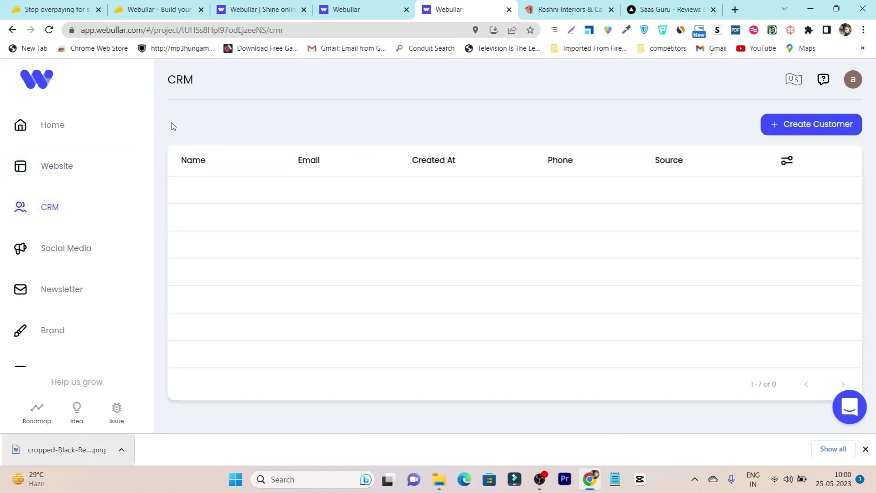
{"action": "left_click", "coordinate": [547, 9]}
{"action": "left_click", "coordinate": [617, 84]}
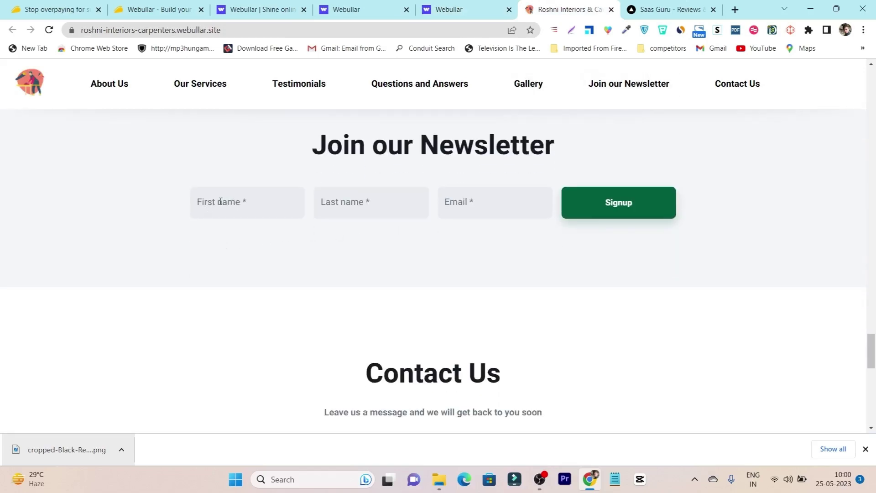
{"action": "left_click", "coordinate": [483, 10]}
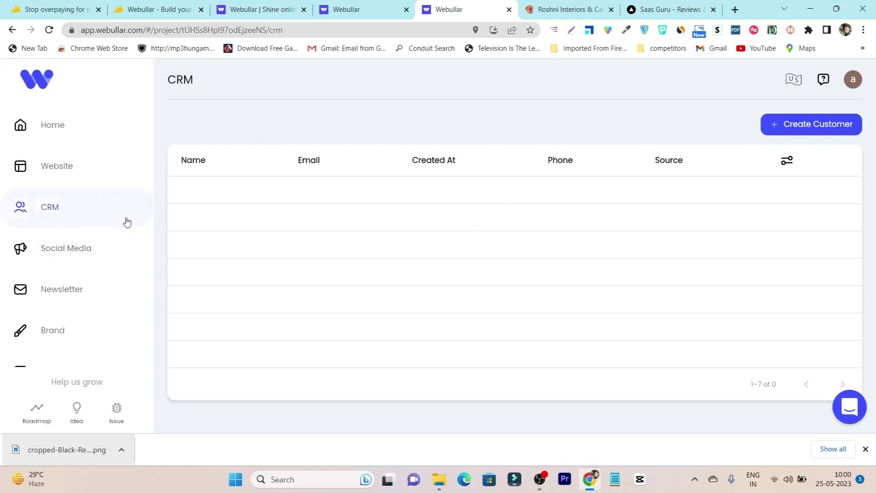
{"action": "left_click", "coordinate": [82, 247]}
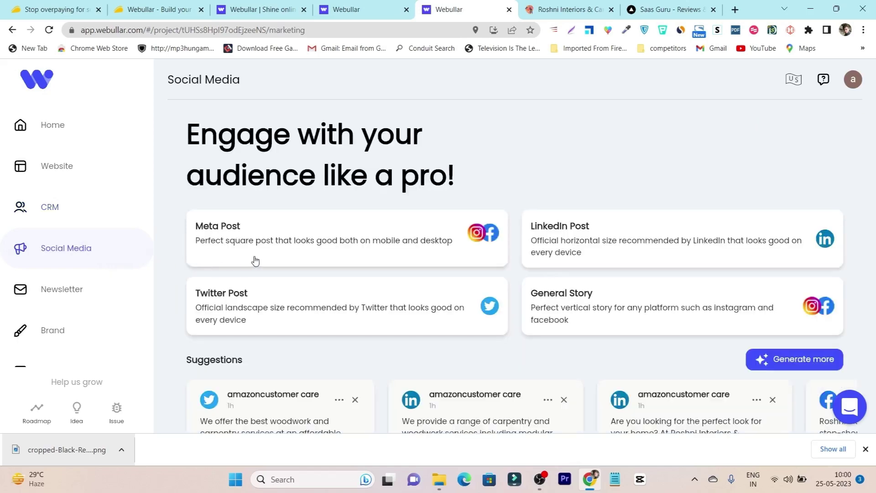
Browse the suggested social media posts, then open the Newsletter campaigns page.
{"action": "scroll", "coordinate": [191, 211], "scroll_direction": "down", "scroll_amount": 3}
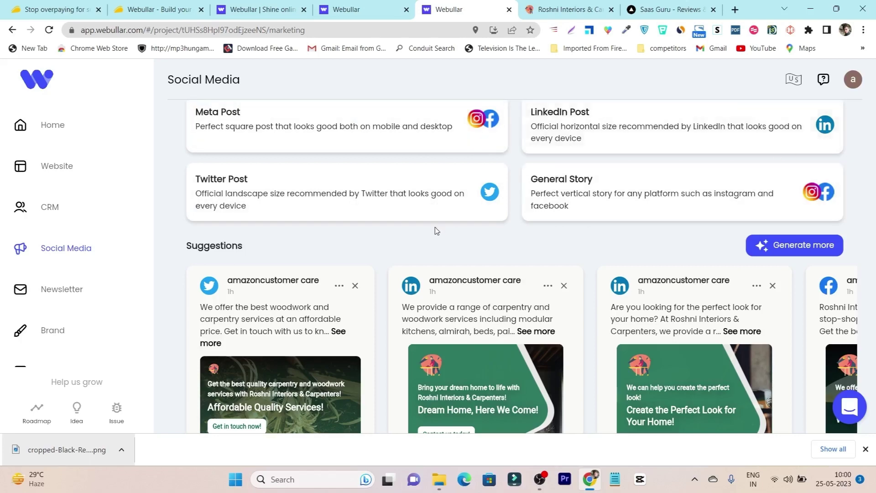
{"action": "scroll", "coordinate": [416, 209], "scroll_direction": "down", "scroll_amount": 2}
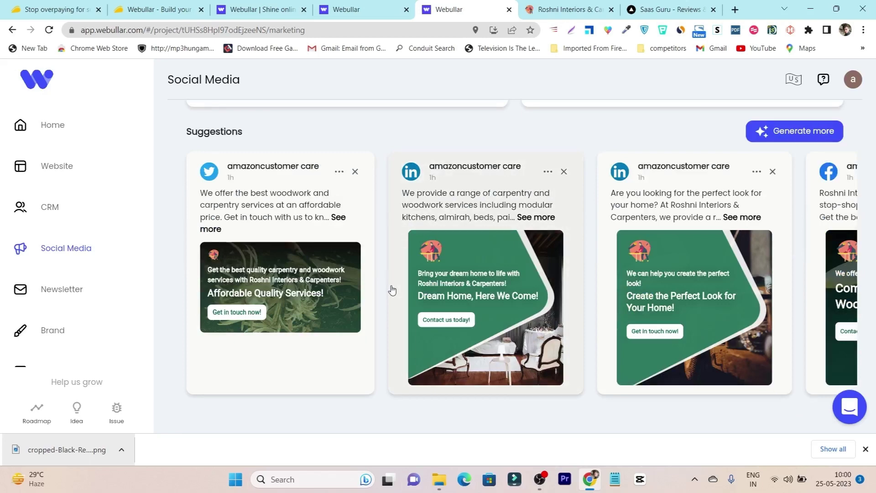
{"action": "scroll", "coordinate": [391, 289], "scroll_direction": "up", "scroll_amount": 5}
{"action": "scroll", "coordinate": [391, 290], "scroll_direction": "down", "scroll_amount": 5}
{"action": "left_click", "coordinate": [68, 294]}
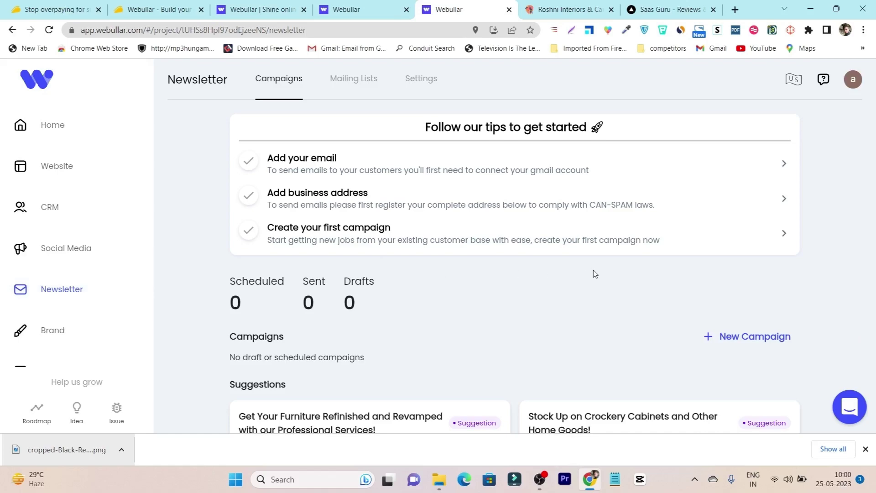
Review the Brand page's logo, colour and font settings.
{"action": "scroll", "coordinate": [593, 270], "scroll_direction": "down", "scroll_amount": 3}
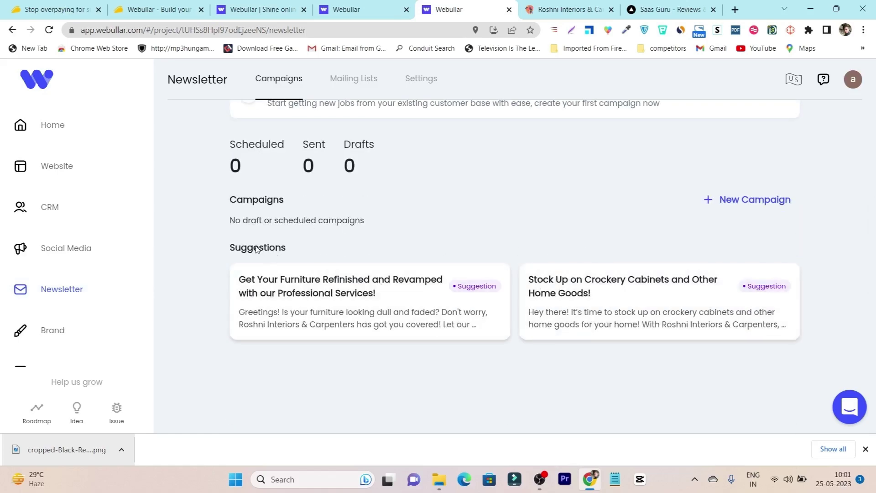
{"action": "left_click", "coordinate": [79, 324]}
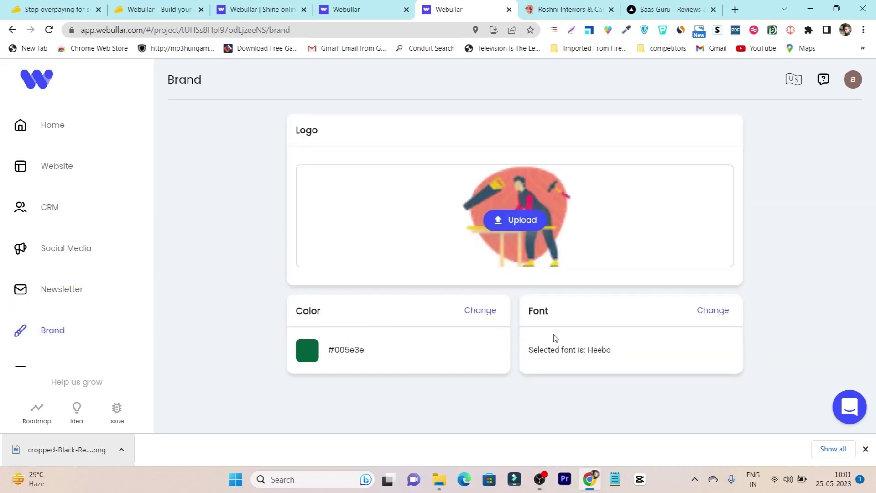
{"action": "scroll", "coordinate": [229, 287], "scroll_direction": "down", "scroll_amount": 1}
{"action": "scroll", "coordinate": [127, 319], "scroll_direction": "down", "scroll_amount": 3}
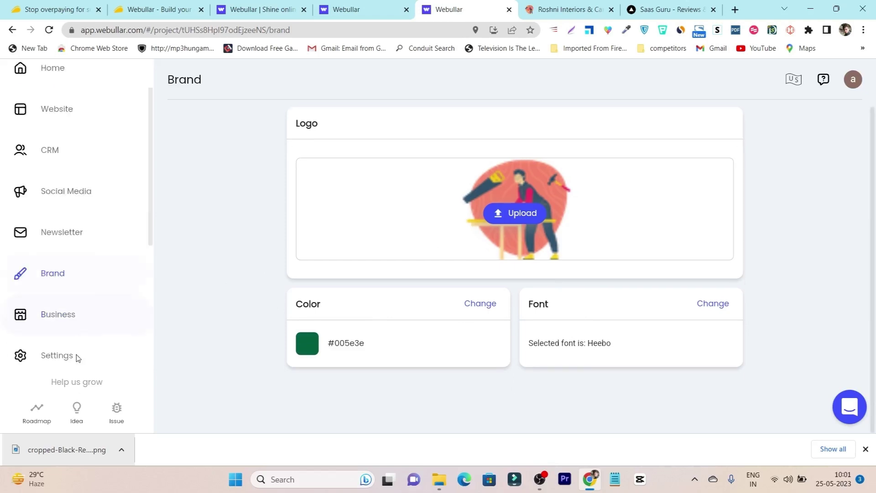
Check the Business name on the Business Info page, then return to the AppSumo Webullar deal.
{"action": "left_click", "coordinate": [79, 258]}
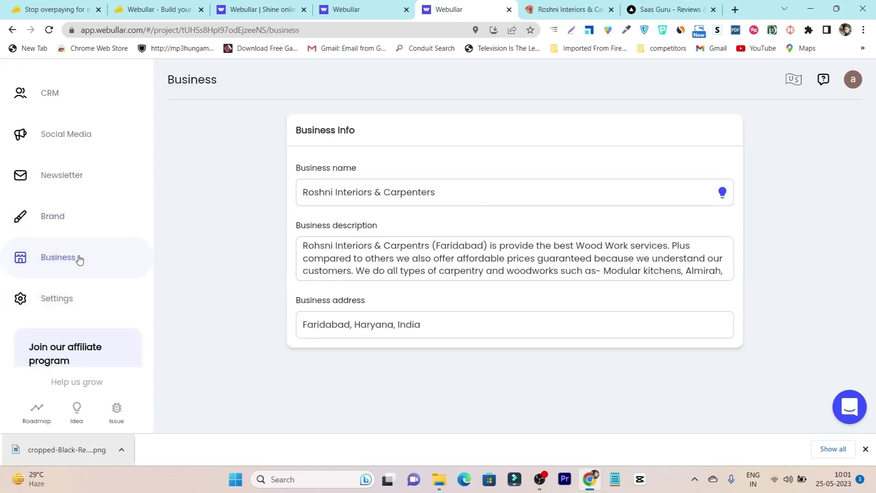
{"action": "left_click", "coordinate": [479, 196]}
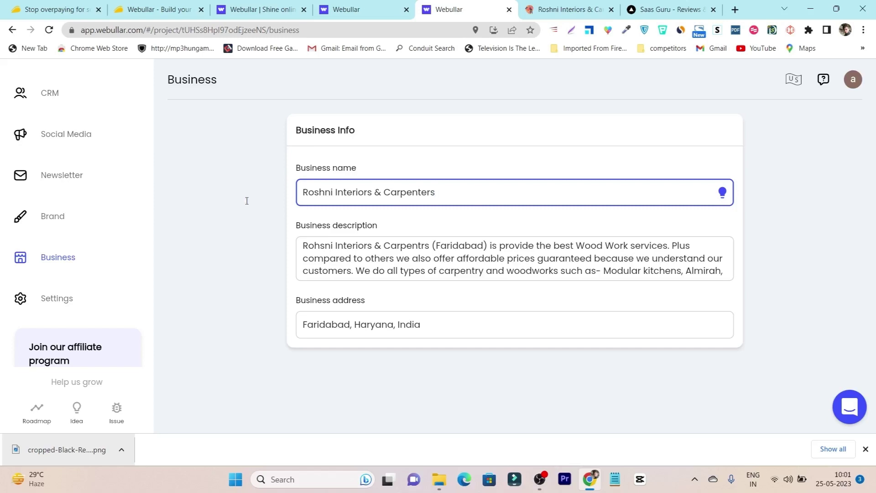
{"action": "scroll", "coordinate": [59, 231], "scroll_direction": "up", "scroll_amount": 3}
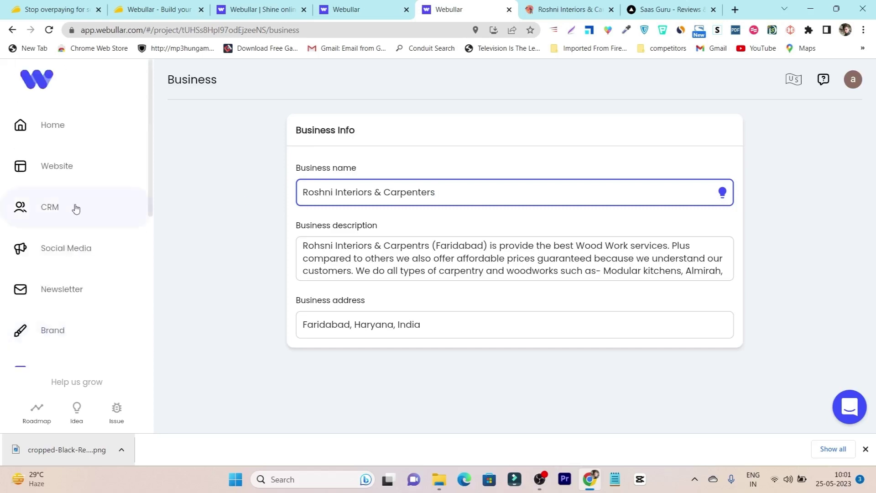
{"action": "left_click", "coordinate": [162, 9]}
{"action": "scroll", "coordinate": [393, 201], "scroll_direction": "up", "scroll_amount": 6}
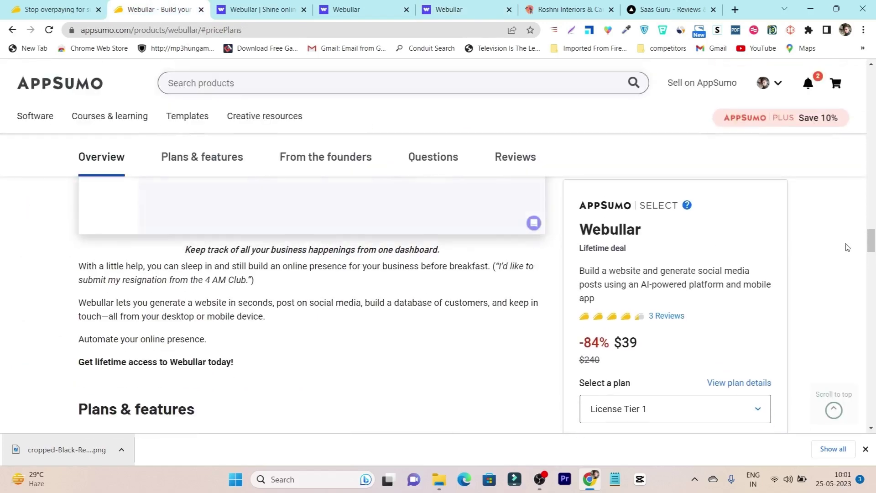
Cycle through the Webullar dashboard, Business Info and pricing tabs, ending on the live Roshni Interiors site.
{"action": "scroll", "coordinate": [847, 247], "scroll_direction": "up", "scroll_amount": 10}
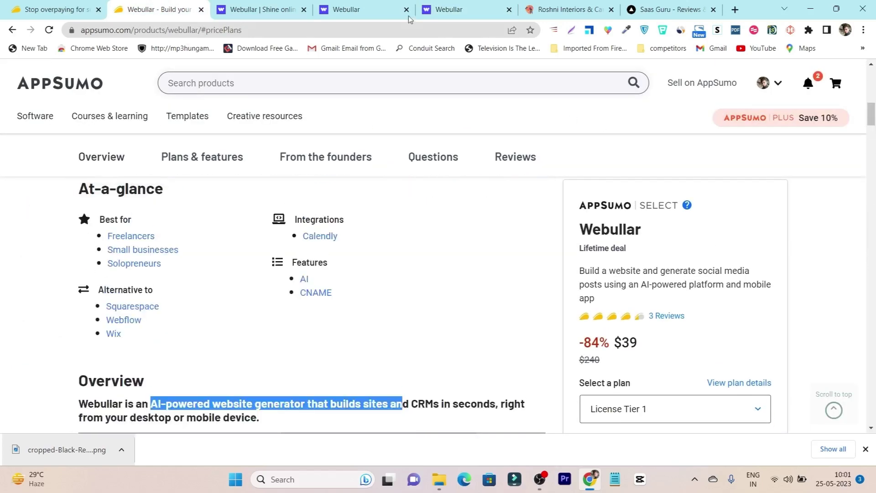
{"action": "left_click", "coordinate": [409, 15]}
{"action": "left_click", "coordinate": [440, 10]}
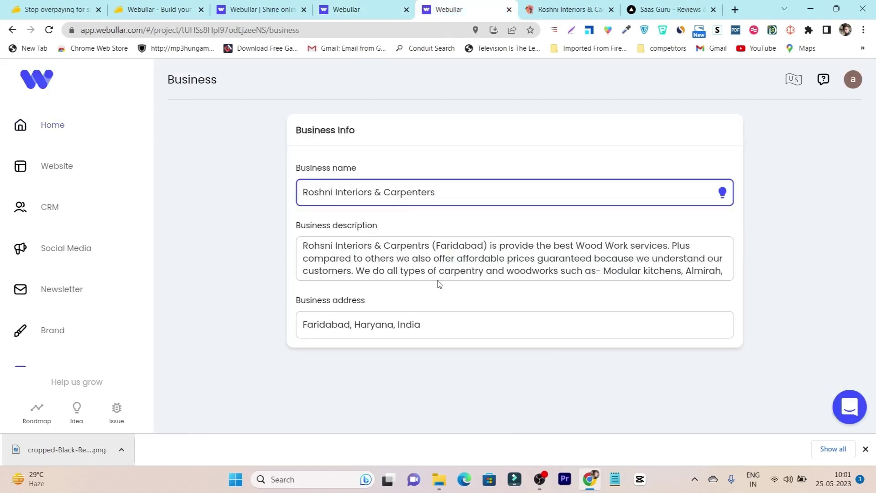
{"action": "left_click", "coordinate": [258, 8]}
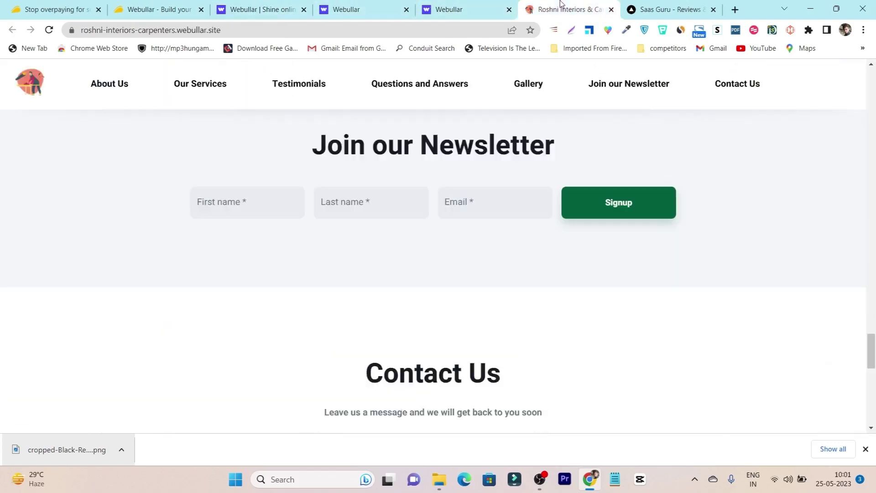
{"action": "left_click", "coordinate": [561, 9]}
Scroll the live site's gallery and services, then open Webullar's Website dashboard.
{"action": "scroll", "coordinate": [479, 337], "scroll_direction": "up", "scroll_amount": 10}
{"action": "scroll", "coordinate": [486, 354], "scroll_direction": "down", "scroll_amount": 2}
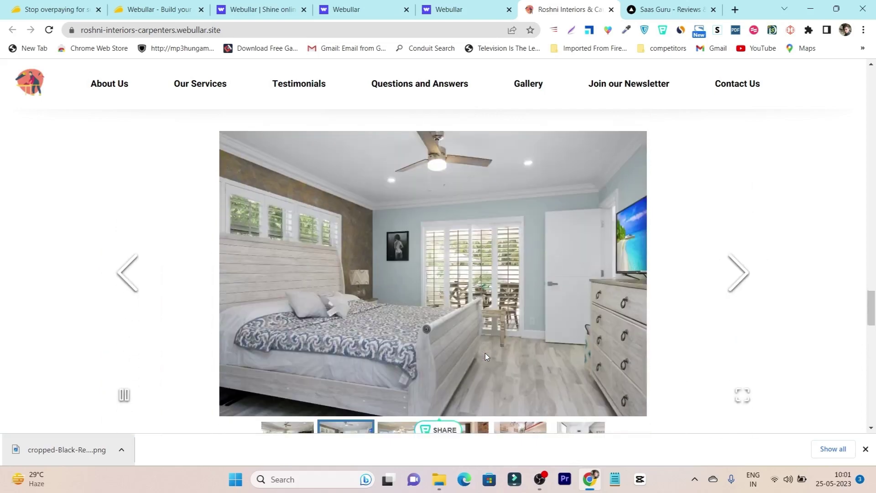
{"action": "scroll", "coordinate": [534, 286], "scroll_direction": "up", "scroll_amount": 15}
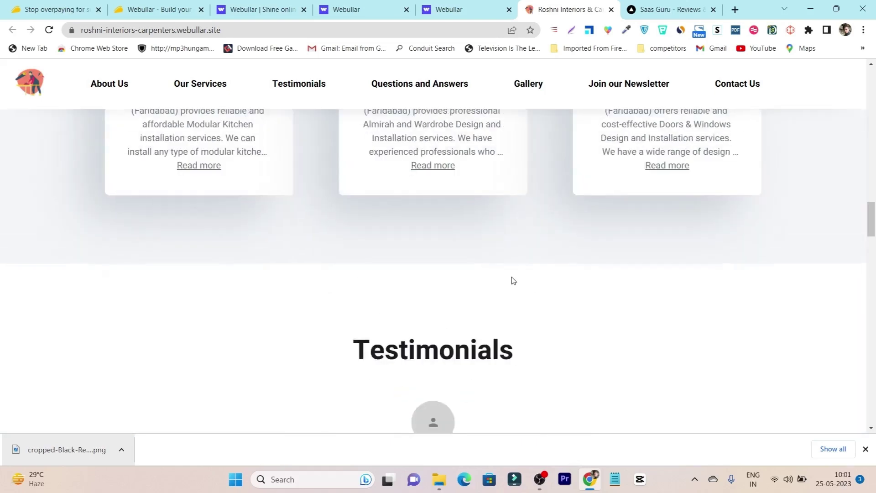
{"action": "left_click", "coordinate": [349, 6]}
{"action": "left_click", "coordinate": [74, 175]}
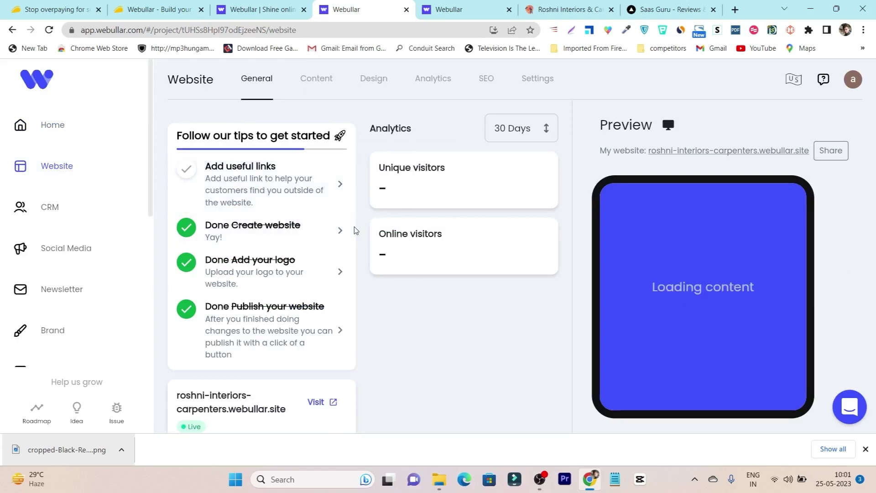
Scroll down to the Share and Edit buttons, then reload the live Roshni Interiors site tab.
{"action": "scroll", "coordinate": [315, 80], "scroll_direction": "down", "scroll_amount": 1}
{"action": "scroll", "coordinate": [309, 84], "scroll_direction": "down", "scroll_amount": 2}
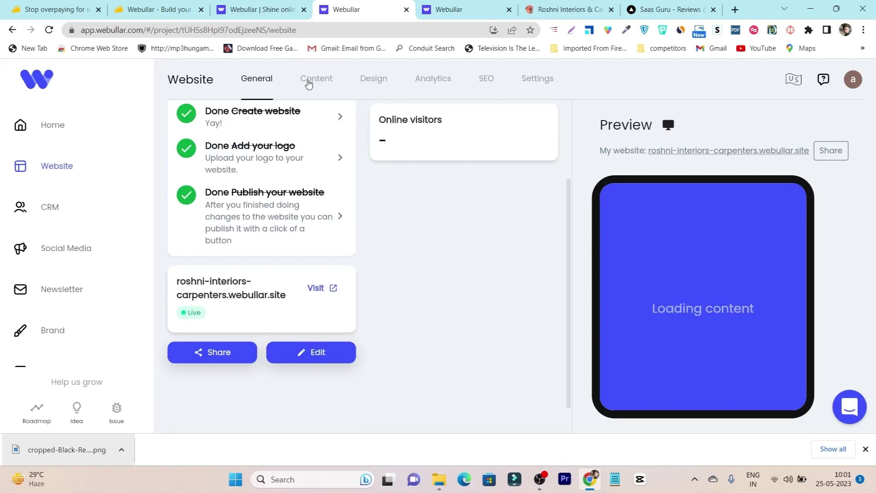
{"action": "left_click", "coordinate": [456, 4]}
{"action": "left_click", "coordinate": [554, 8]}
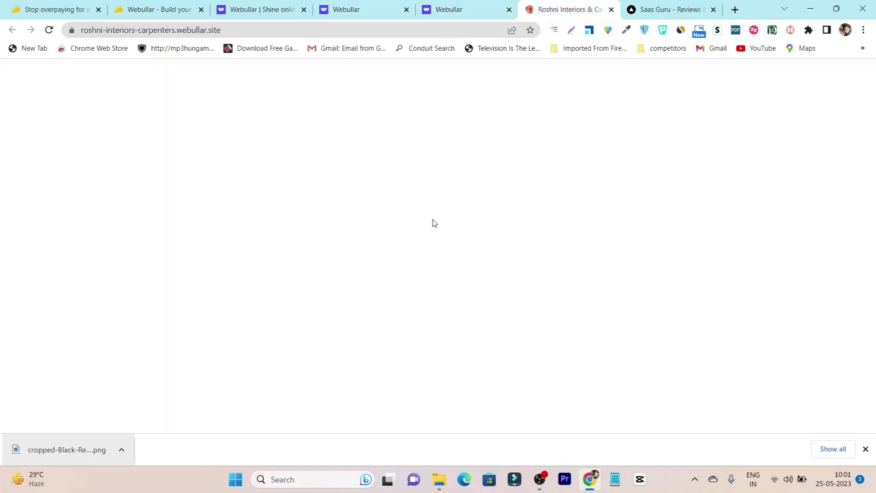
Scroll the live site up to its hero banner, then switch to the Webullar Content editor.
{"action": "scroll", "coordinate": [453, 224], "scroll_direction": "up", "scroll_amount": 15}
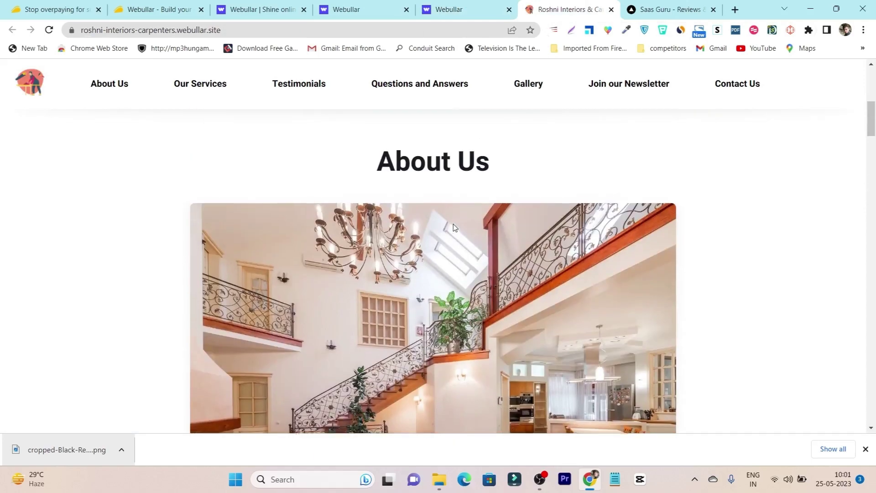
{"action": "scroll", "coordinate": [453, 224], "scroll_direction": "up", "scroll_amount": 8}
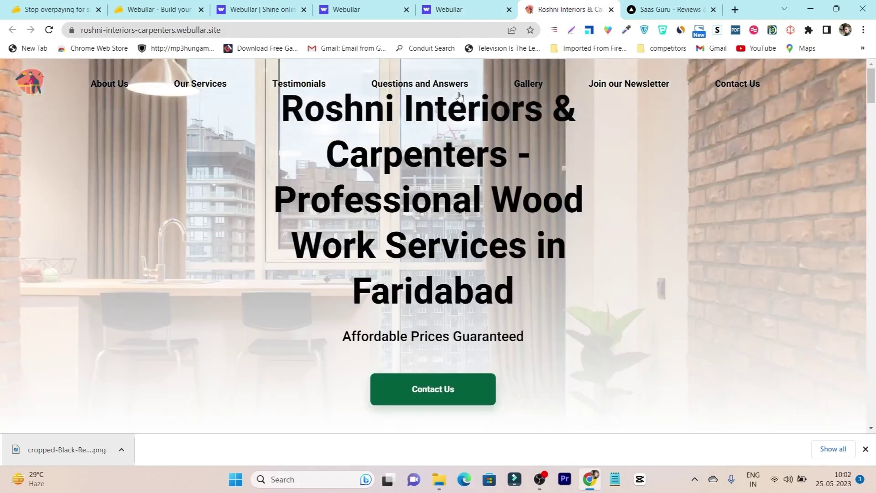
{"action": "left_click", "coordinate": [358, 9]}
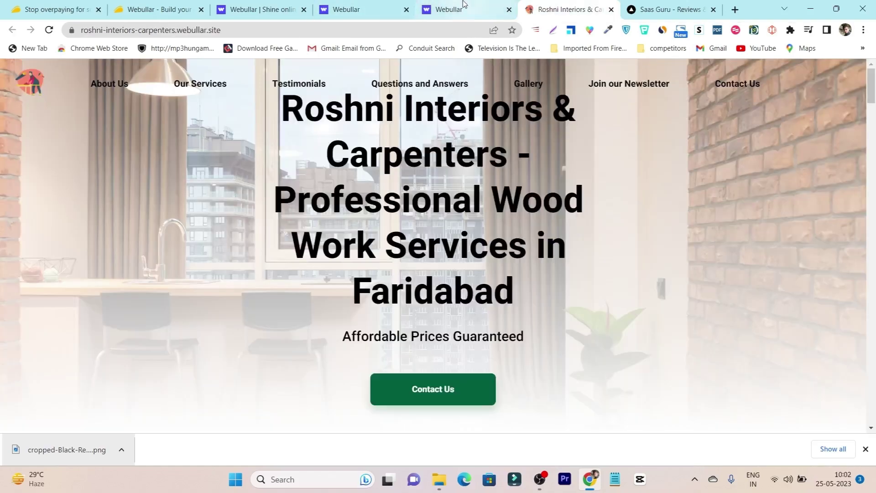
{"action": "left_click", "coordinate": [463, 4]}
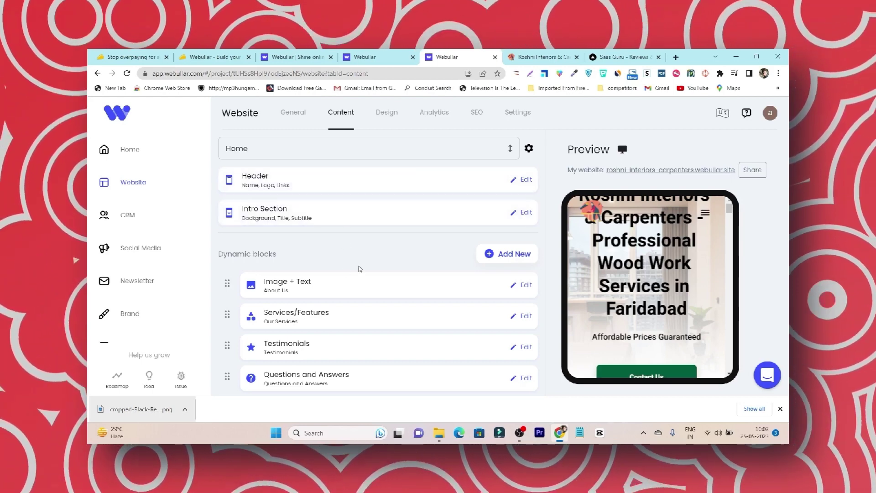
Raise the Header logo height from 60px to 65px and return to the sections list.
{"action": "scroll", "coordinate": [374, 310], "scroll_direction": "down", "scroll_amount": 2}
{"action": "scroll", "coordinate": [453, 315], "scroll_direction": "up", "scroll_amount": 2}
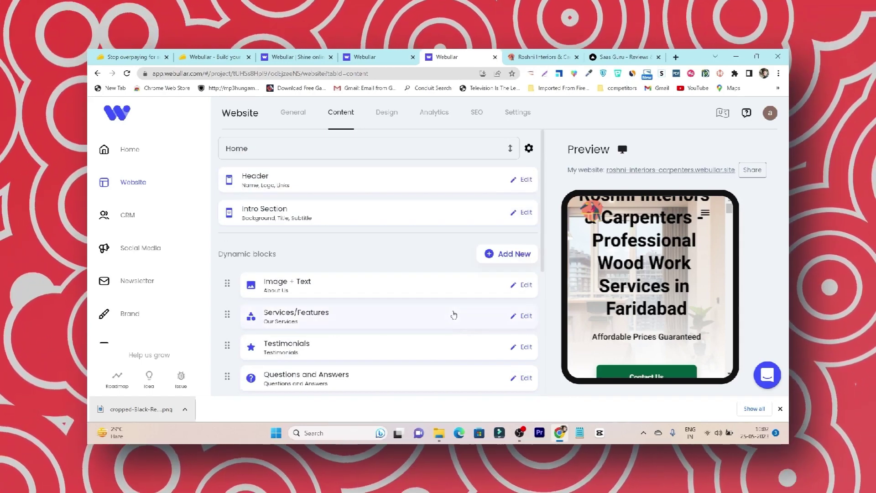
{"action": "left_click", "coordinate": [525, 180]}
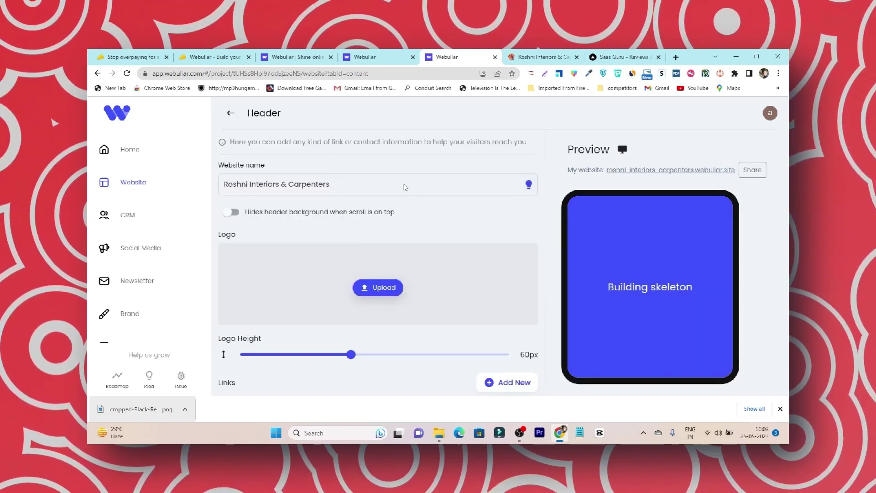
{"action": "scroll", "coordinate": [340, 312], "scroll_direction": "down", "scroll_amount": 2}
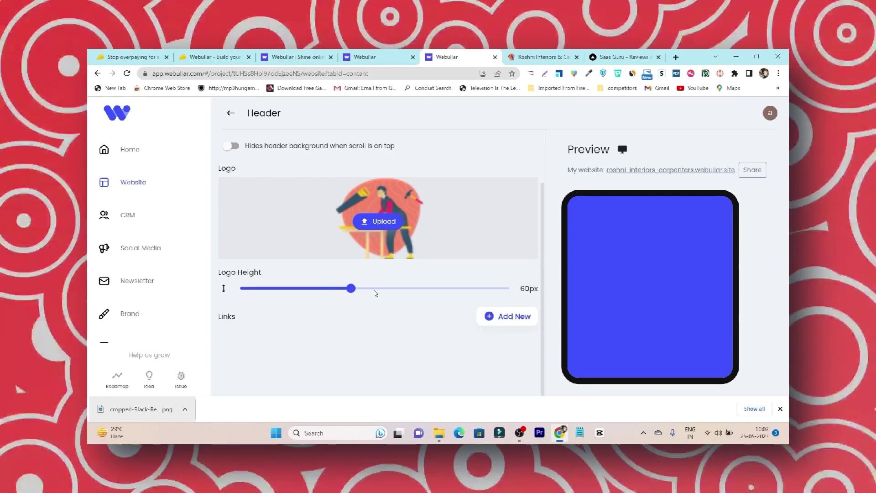
{"action": "left_click", "coordinate": [371, 288]}
{"action": "scroll", "coordinate": [371, 292], "scroll_direction": "up", "scroll_amount": 2}
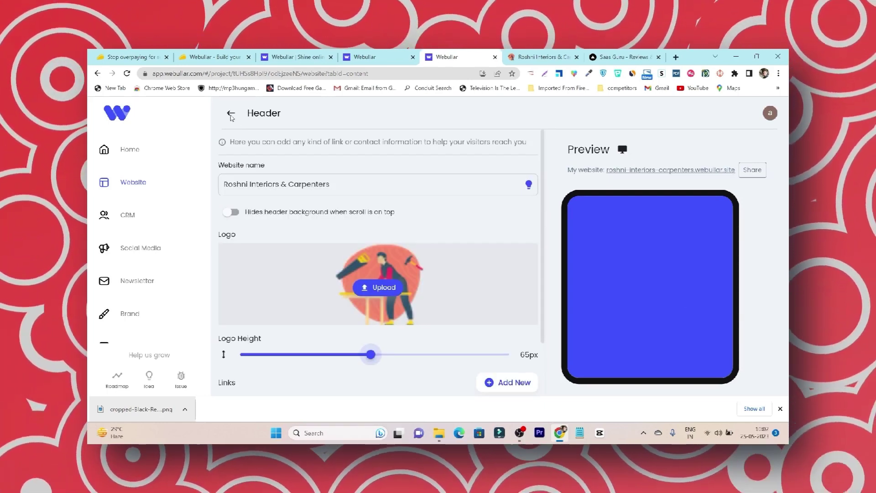
{"action": "left_click", "coordinate": [231, 114]}
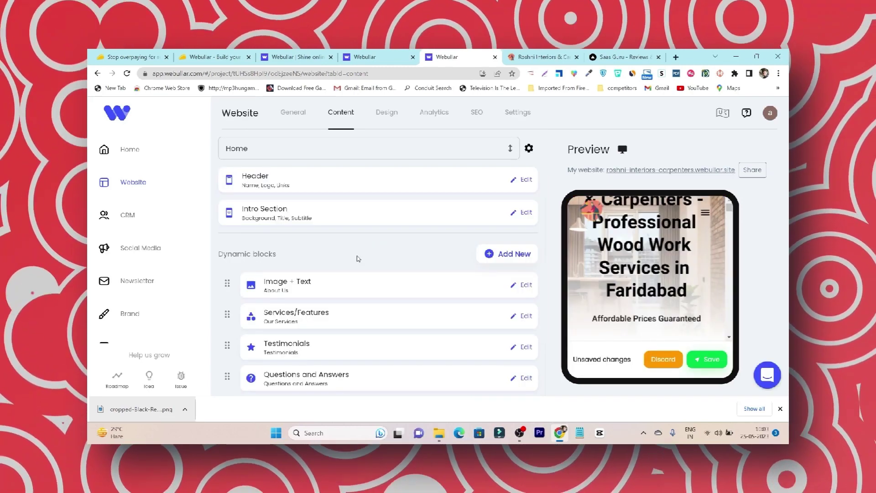
Switch the intro section layout to the Right sidebar style.
{"action": "left_click", "coordinate": [292, 213]}
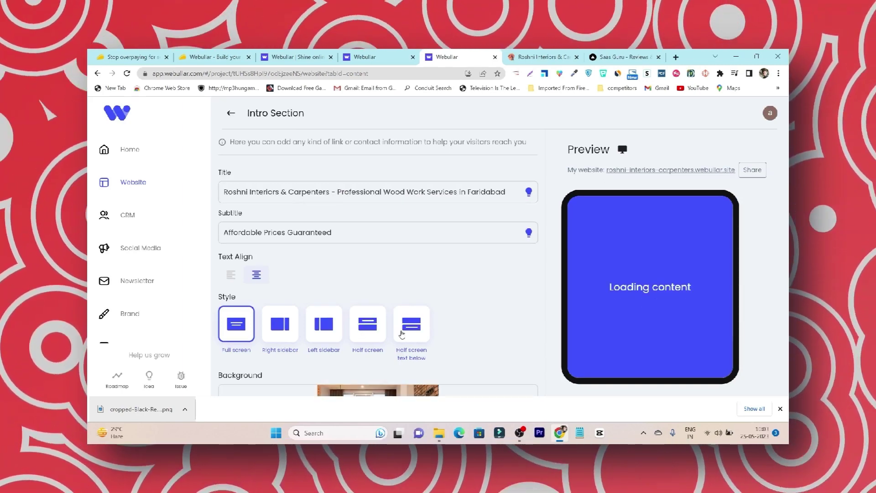
{"action": "left_click", "coordinate": [283, 329]}
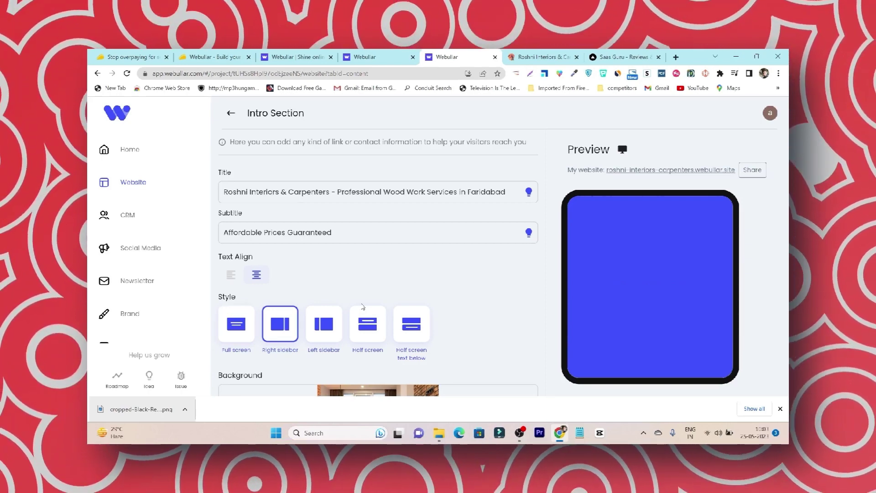
{"action": "scroll", "coordinate": [414, 265], "scroll_direction": "down", "scroll_amount": 4}
{"action": "scroll", "coordinate": [384, 255], "scroll_direction": "down", "scroll_amount": 1}
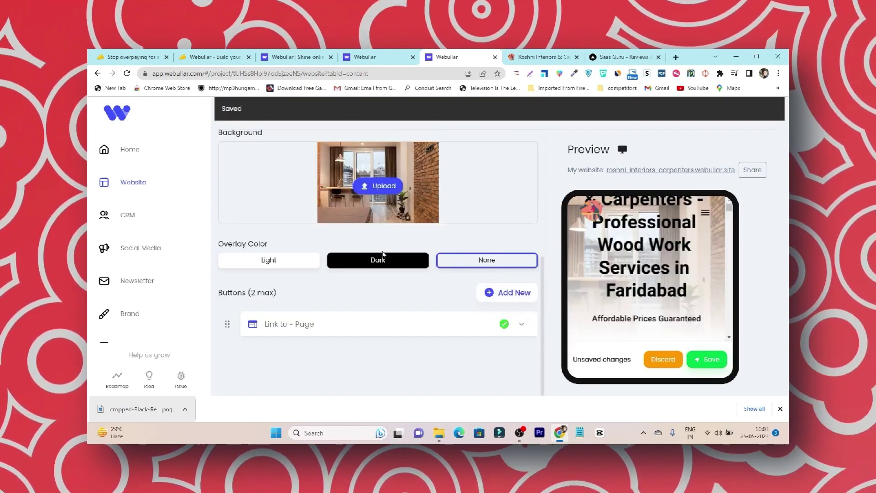
{"action": "scroll", "coordinate": [365, 242], "scroll_direction": "up", "scroll_amount": 1}
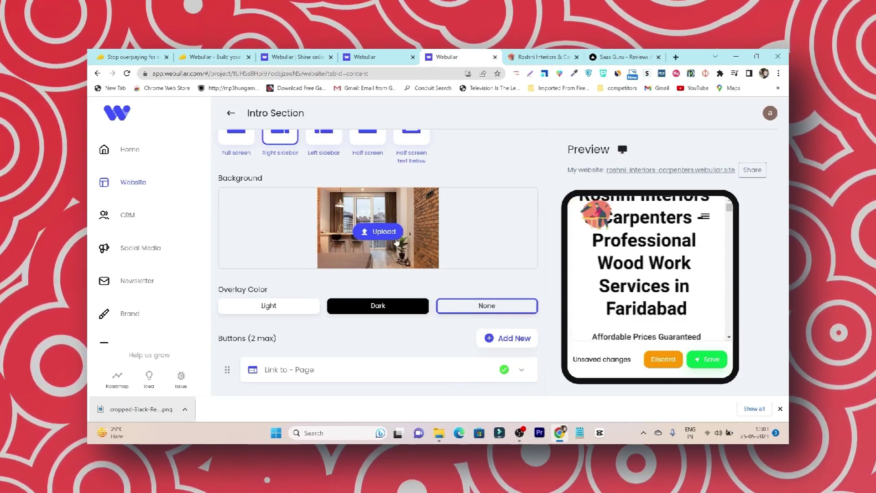
{"action": "scroll", "coordinate": [364, 241], "scroll_direction": "down", "scroll_amount": 1}
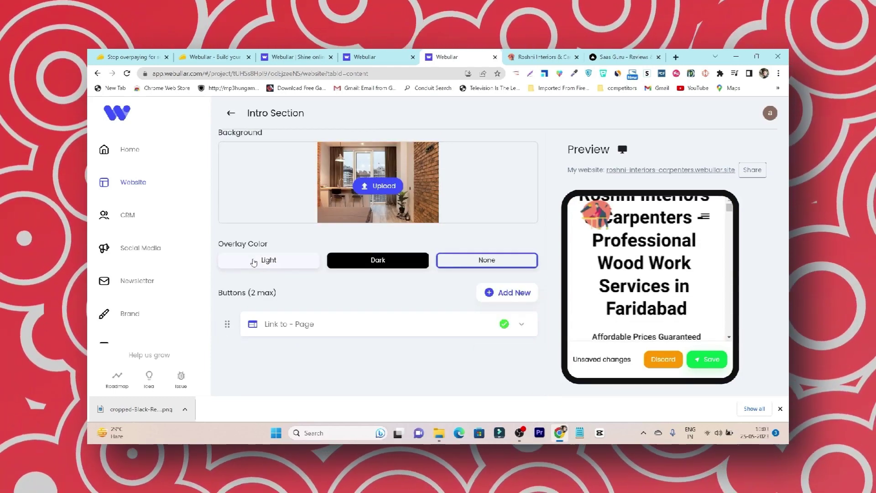
Give the intro background image a Light overlay and save the pending changes.
{"action": "left_click", "coordinate": [284, 265]}
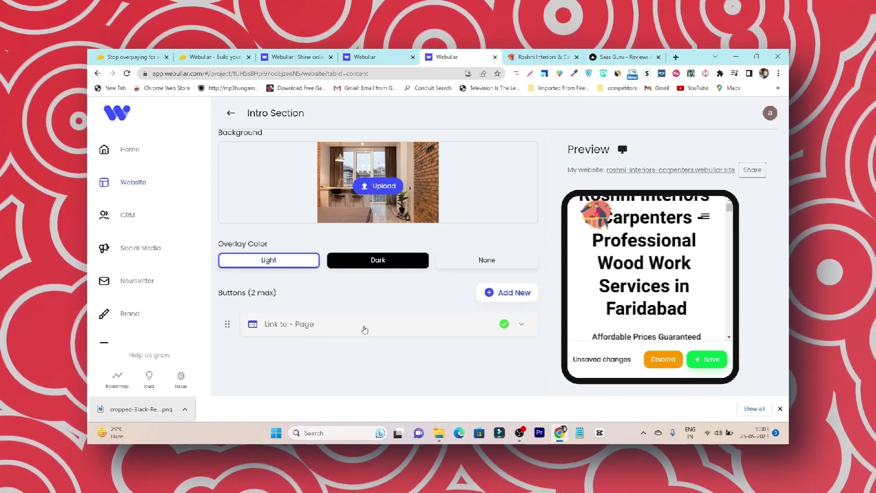
{"action": "left_click", "coordinate": [522, 324]}
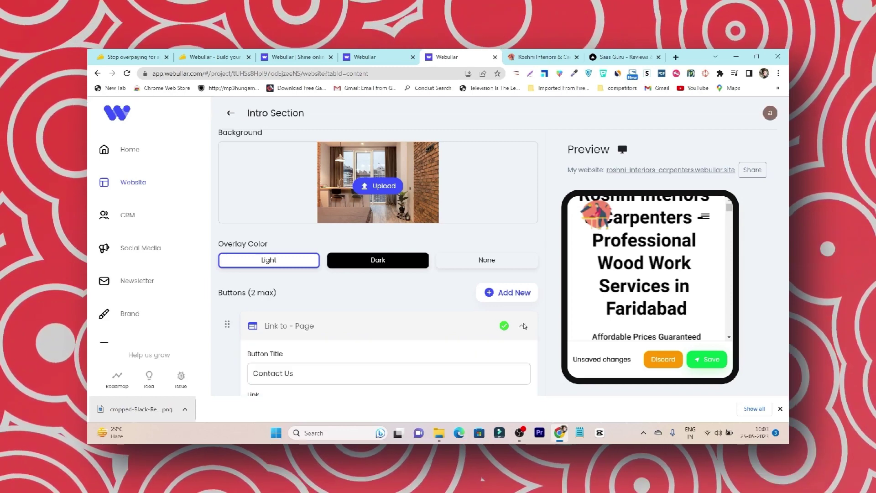
{"action": "left_click", "coordinate": [521, 327]}
{"action": "scroll", "coordinate": [468, 277], "scroll_direction": "up", "scroll_amount": 5}
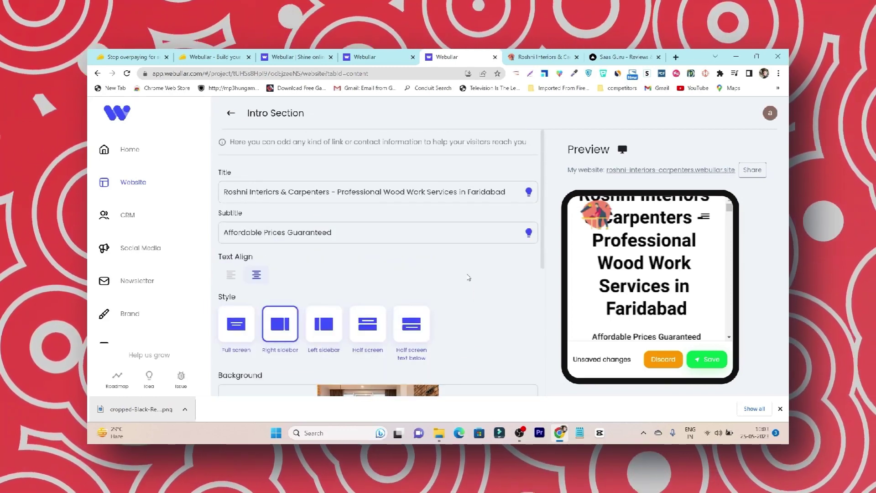
{"action": "left_click", "coordinate": [711, 360]}
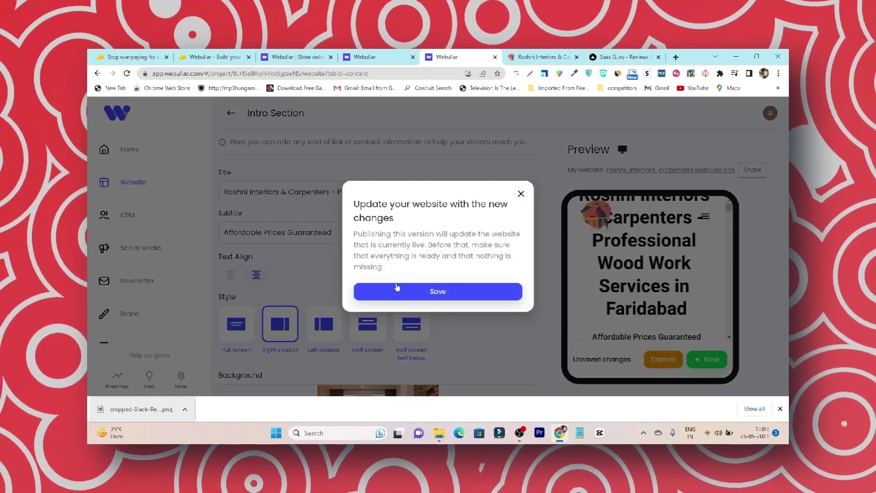
Confirm the website update and reload the live Roshni Interiors site to check the new intro.
{"action": "left_click", "coordinate": [397, 287]}
{"action": "left_click", "coordinate": [534, 55]}
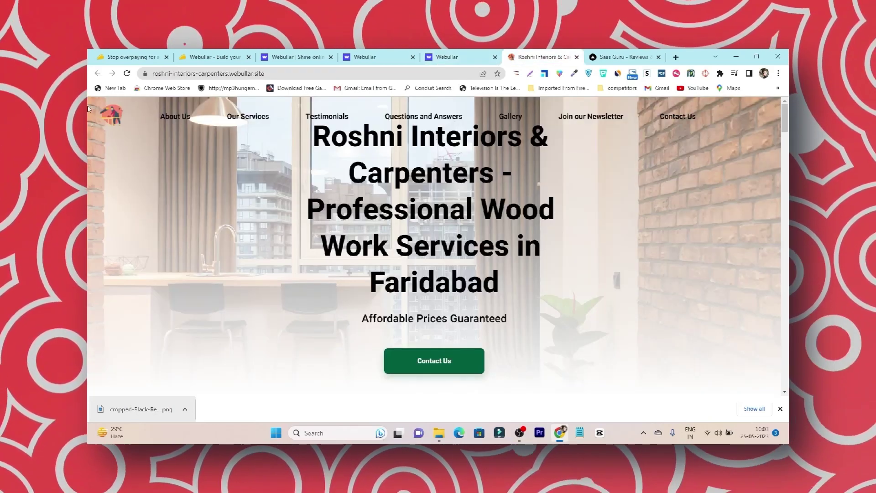
{"action": "left_click", "coordinate": [127, 73]}
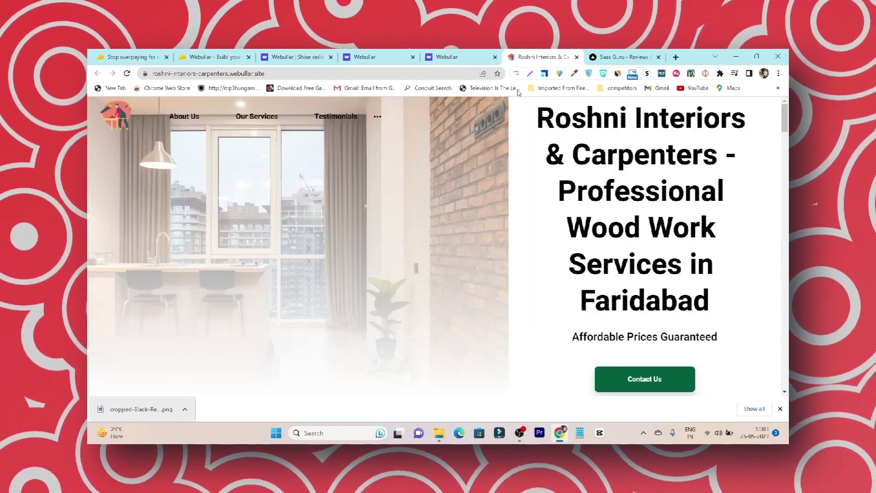
{"action": "scroll", "coordinate": [330, 192], "scroll_direction": "down", "scroll_amount": 3}
{"action": "scroll", "coordinate": [391, 224], "scroll_direction": "up", "scroll_amount": 3}
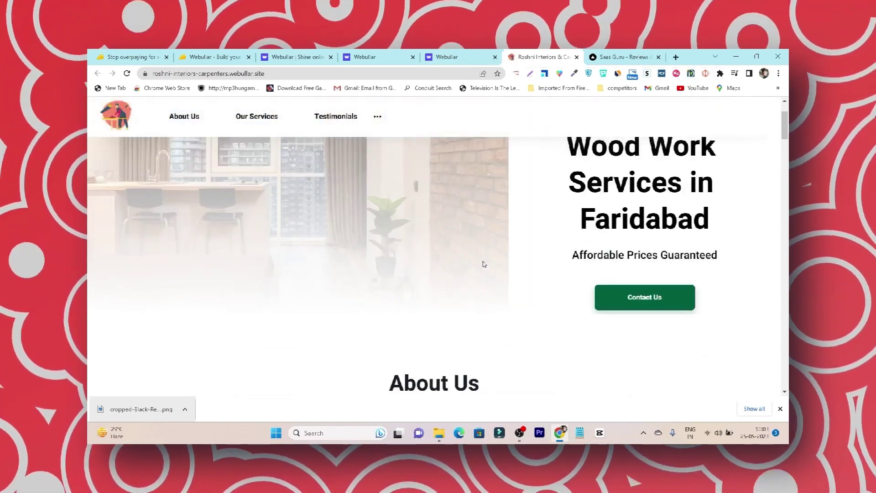
{"action": "scroll", "coordinate": [538, 224], "scroll_direction": "down", "scroll_amount": 3}
{"action": "scroll", "coordinate": [391, 248], "scroll_direction": "up", "scroll_amount": 4}
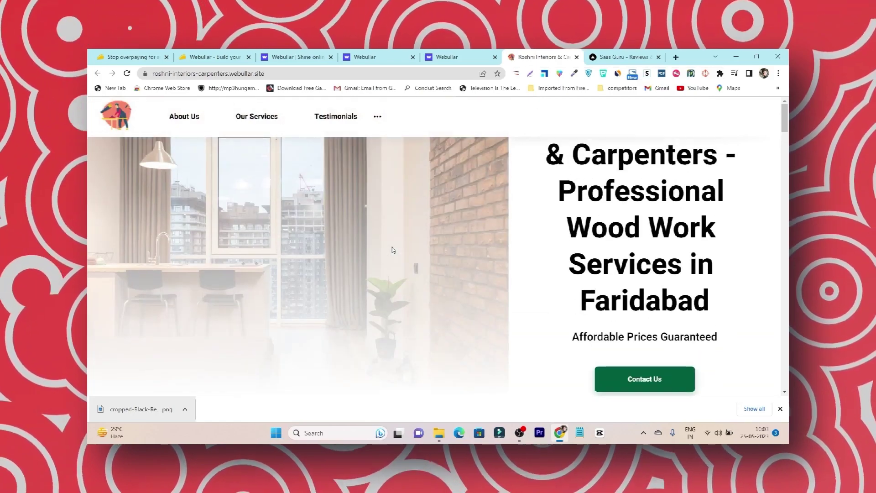
Dismiss the congratulations message in the editor and return to the AppSumo Webullar deal page.
{"action": "left_click", "coordinate": [445, 57]}
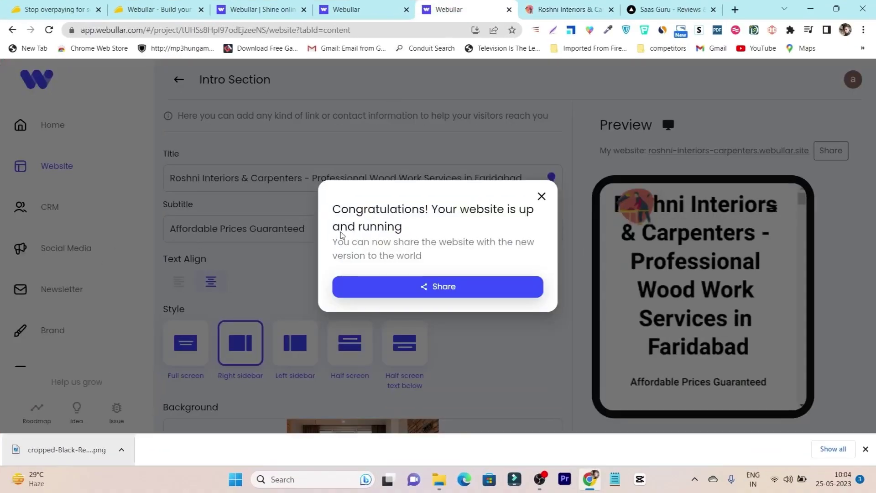
{"action": "left_click", "coordinate": [132, 196]}
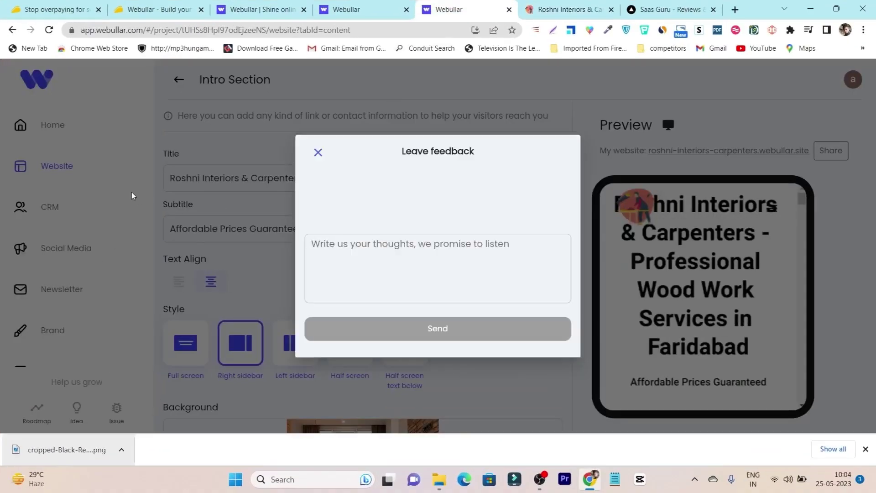
{"action": "left_click", "coordinate": [157, 10]}
{"action": "scroll", "coordinate": [436, 266], "scroll_direction": "down", "scroll_amount": 5}
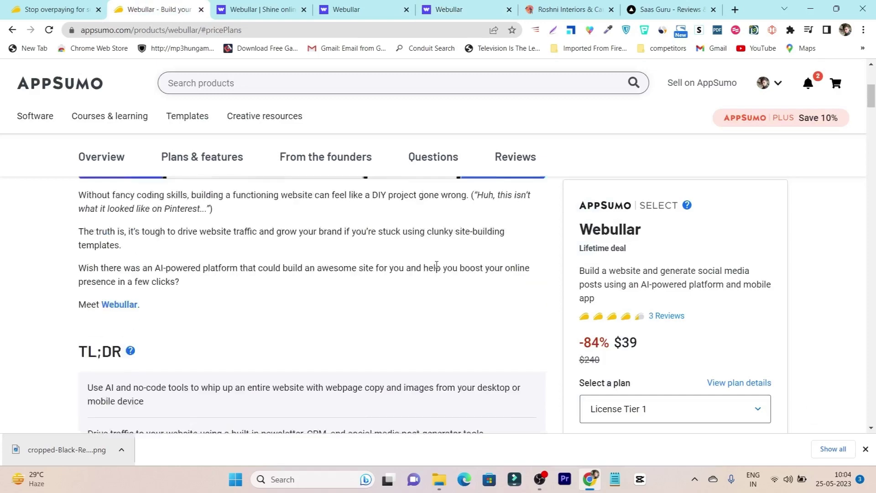
{"action": "scroll", "coordinate": [436, 266], "scroll_direction": "up", "scroll_amount": 5}
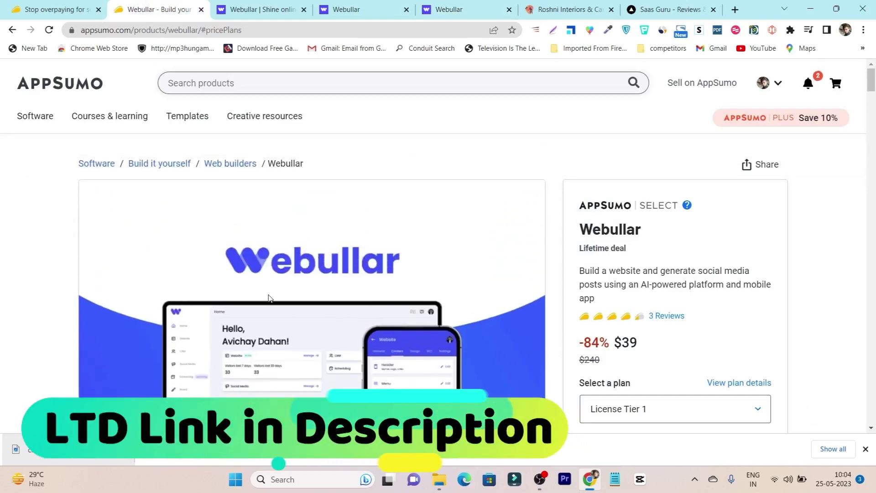
{"action": "scroll", "coordinate": [268, 297], "scroll_direction": "down", "scroll_amount": 5}
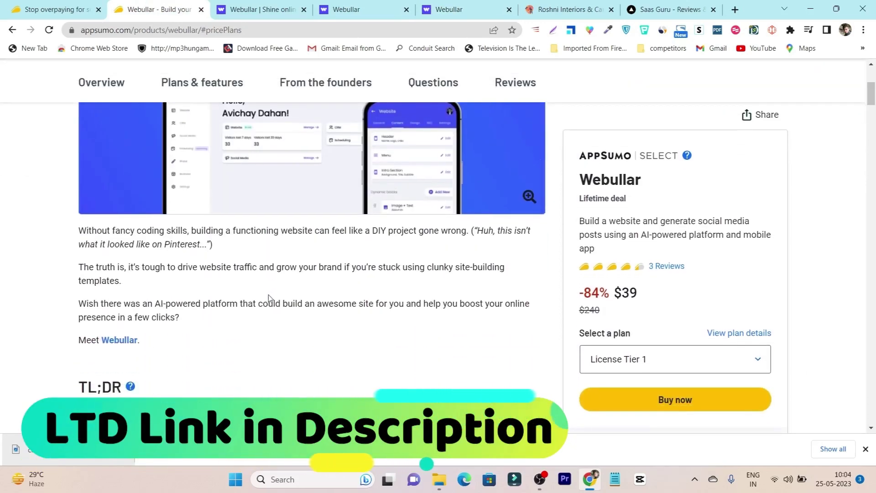
{"action": "scroll", "coordinate": [268, 297], "scroll_direction": "down", "scroll_amount": 6}
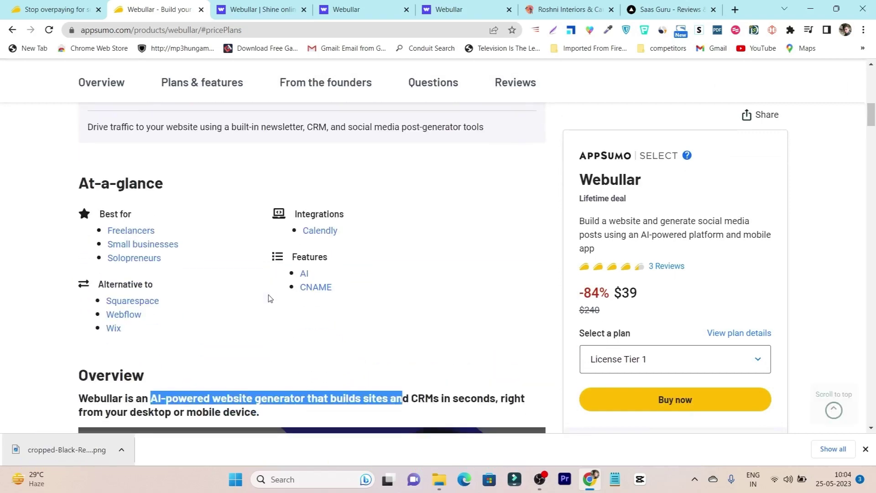
{"action": "scroll", "coordinate": [269, 297], "scroll_direction": "down", "scroll_amount": 4}
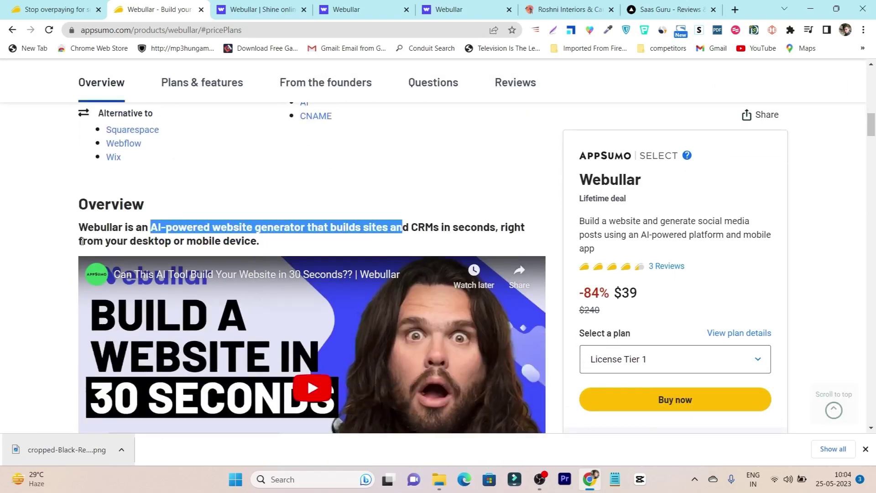
{"action": "scroll", "coordinate": [382, 243], "scroll_direction": "down", "scroll_amount": 2}
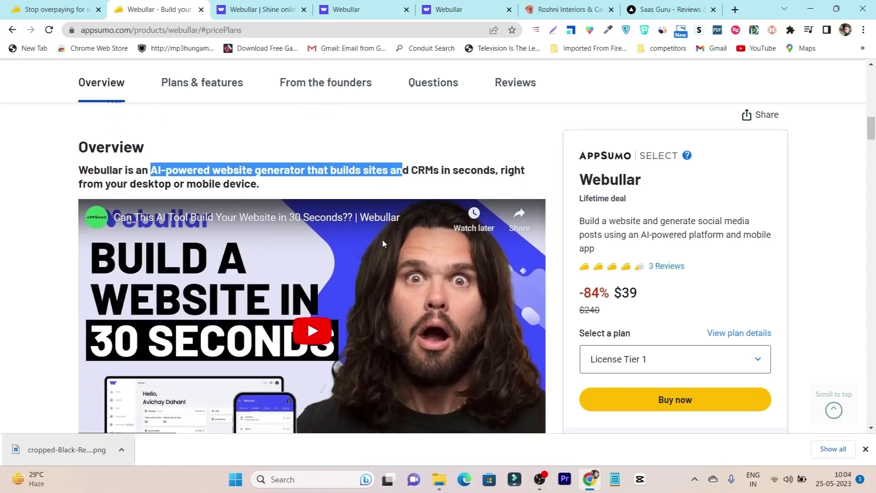
{"action": "scroll", "coordinate": [381, 239], "scroll_direction": "down", "scroll_amount": 7}
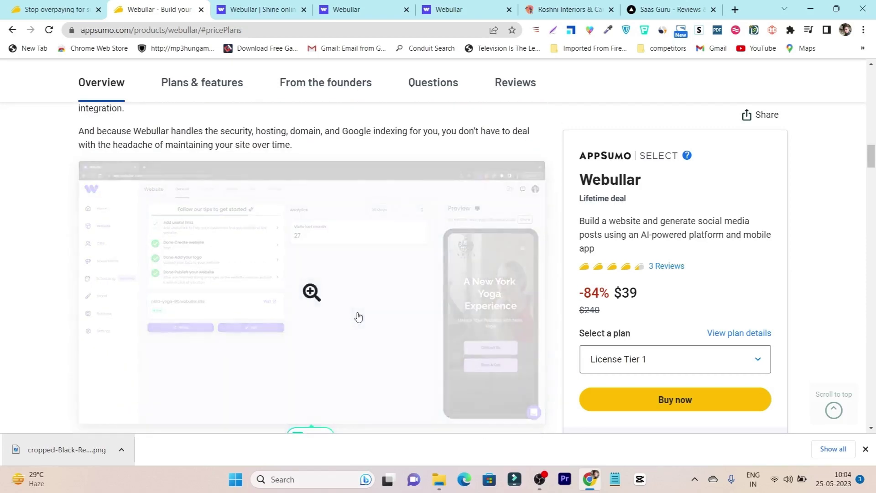
{"action": "scroll", "coordinate": [358, 318], "scroll_direction": "down", "scroll_amount": 7}
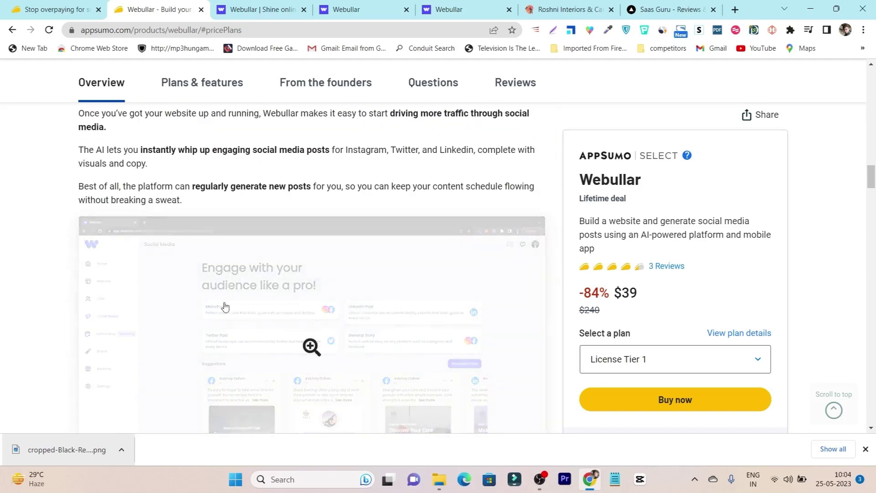
{"action": "scroll", "coordinate": [225, 306], "scroll_direction": "down", "scroll_amount": 7}
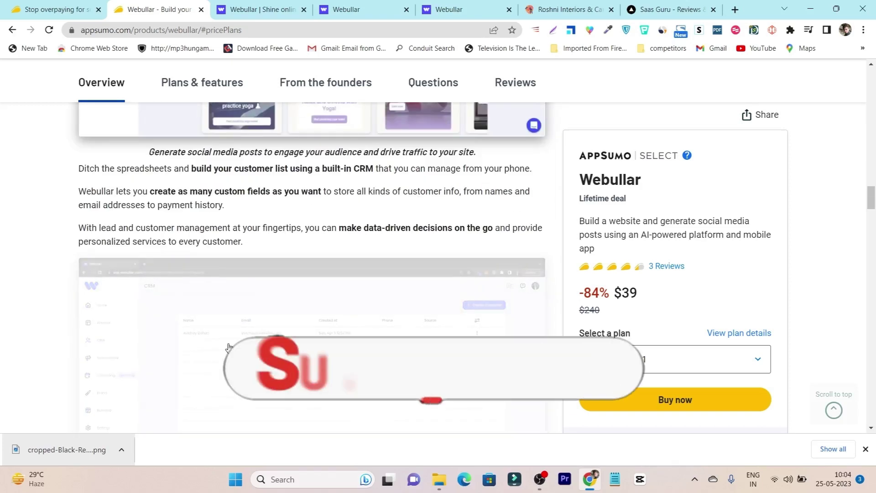
{"action": "scroll", "coordinate": [229, 348], "scroll_direction": "down", "scroll_amount": 6}
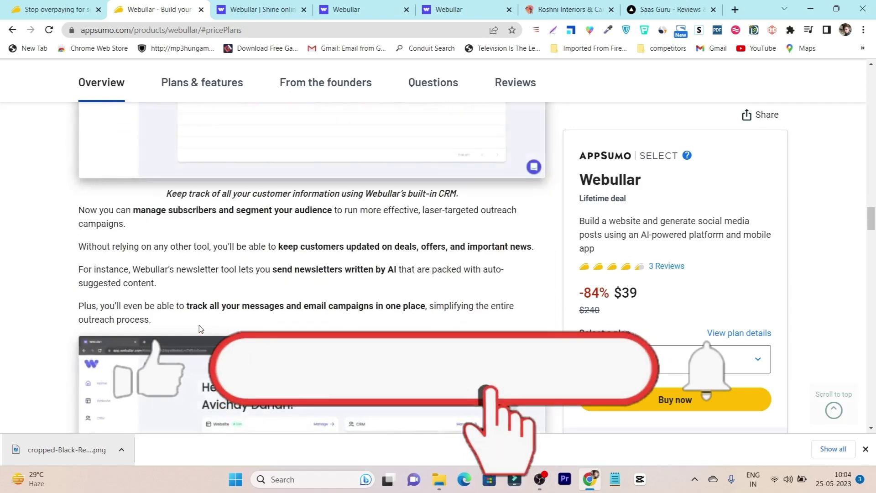
{"action": "scroll", "coordinate": [167, 330], "scroll_direction": "down", "scroll_amount": 5}
{"action": "scroll", "coordinate": [167, 328], "scroll_direction": "down", "scroll_amount": 5}
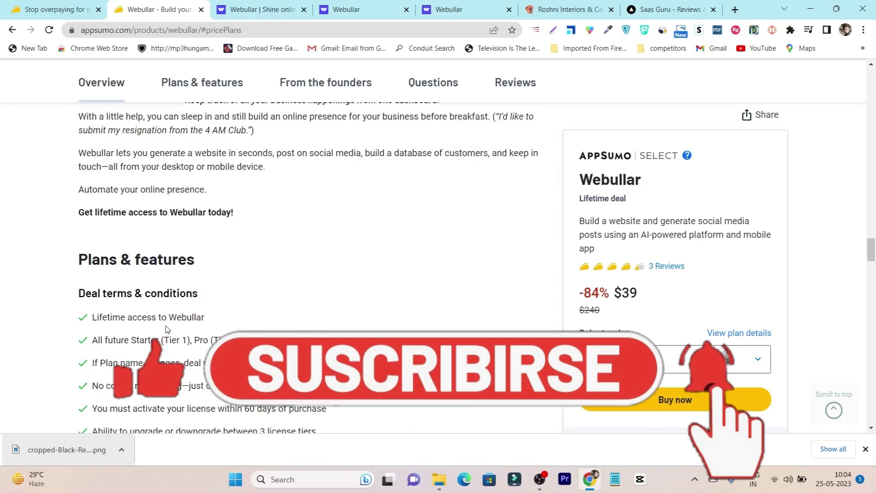